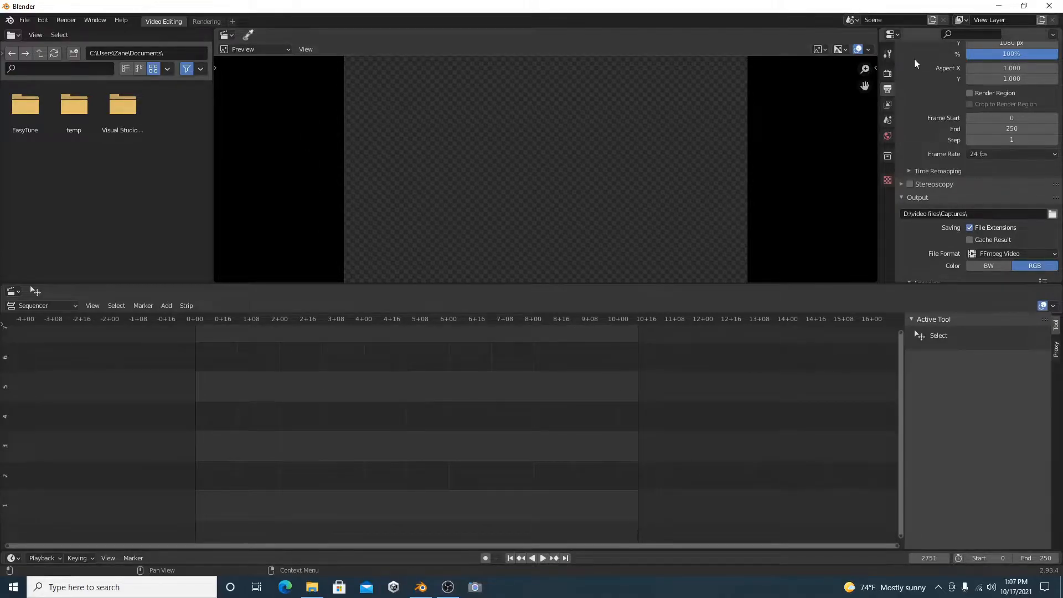
Review the scene's resolution, frame rate, output path, file format, and video and audio encoding settings in the output properties.
scroll(1004, 220, "up", 3)
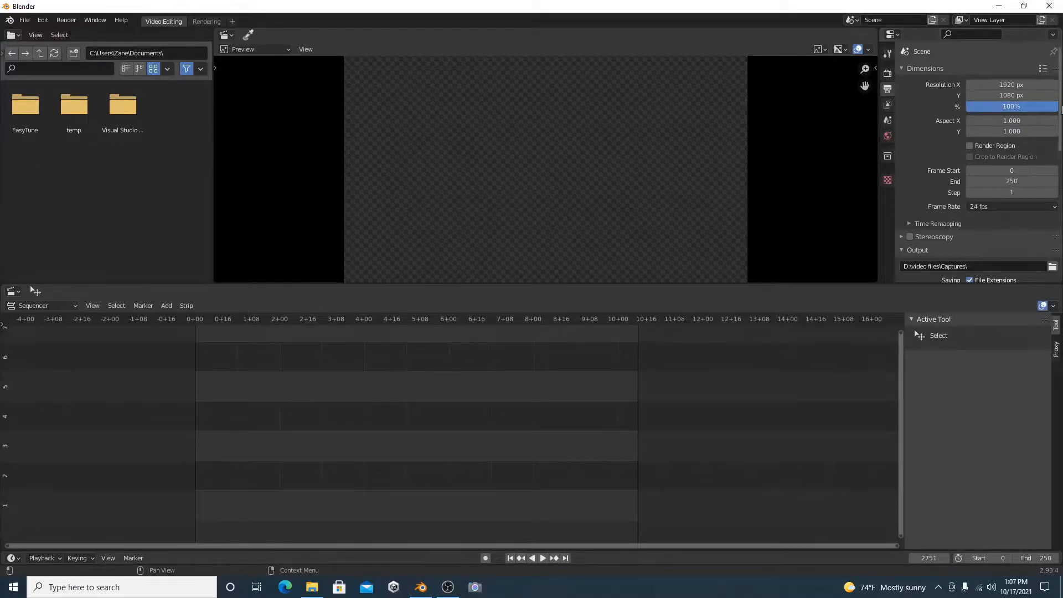
scroll(982, 130, "down", 2)
scroll(982, 130, "down", 2)
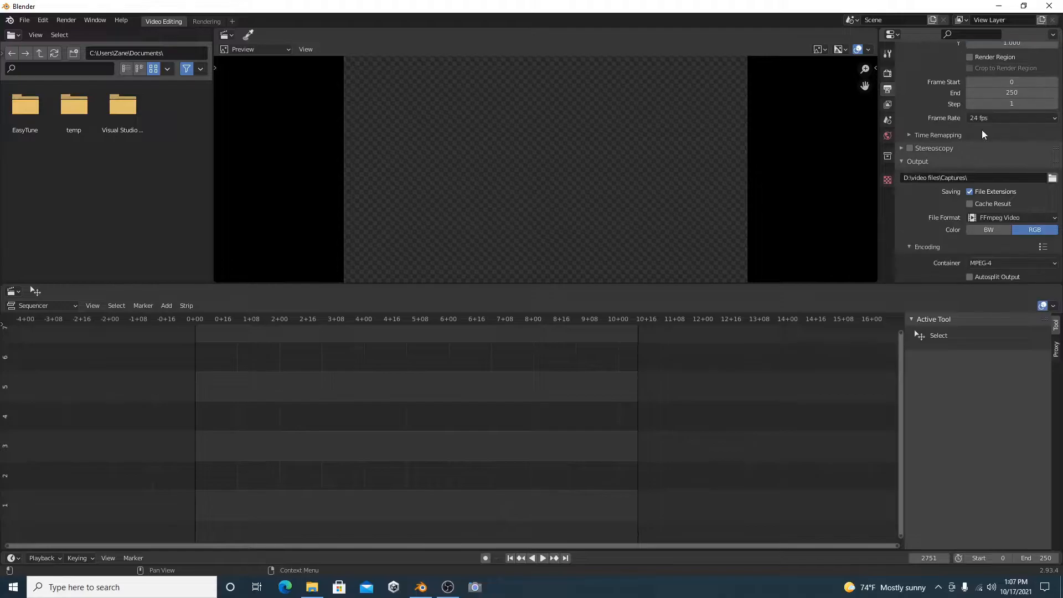
scroll(983, 142, "down", 1)
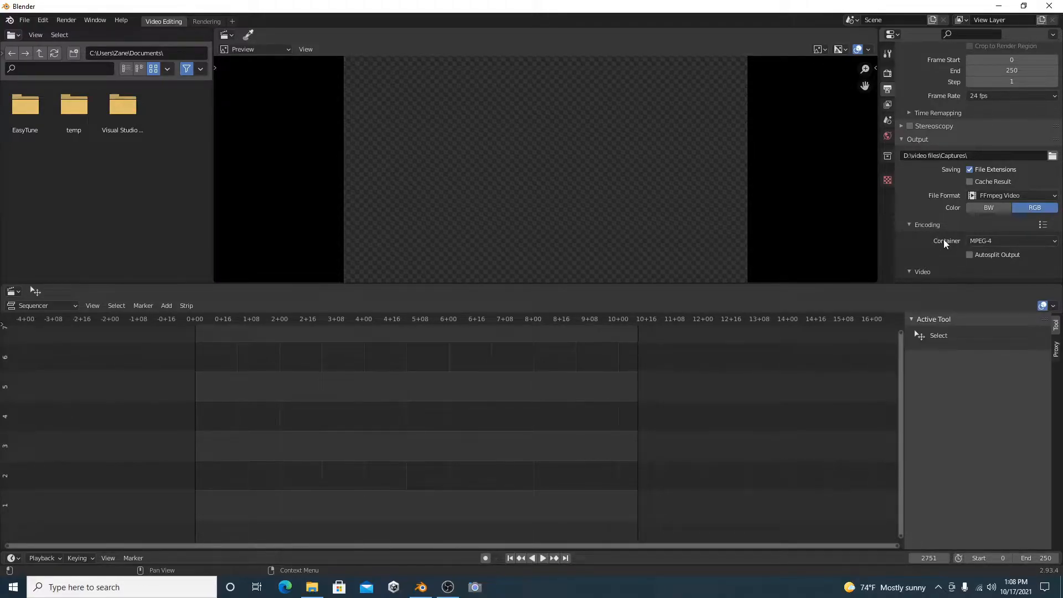
scroll(991, 241, "down", 3)
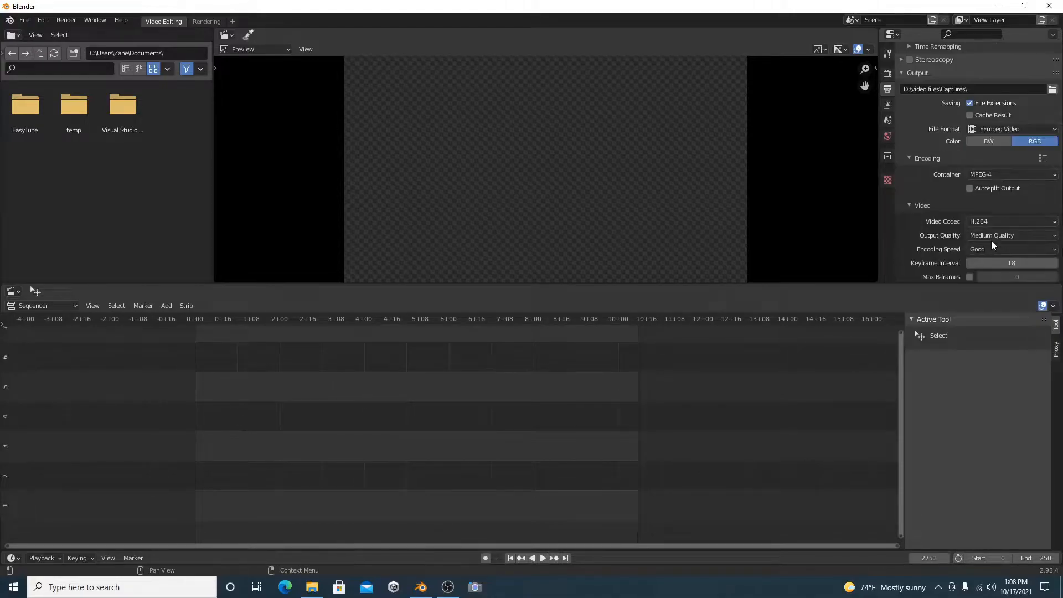
scroll(977, 225, "down", 1)
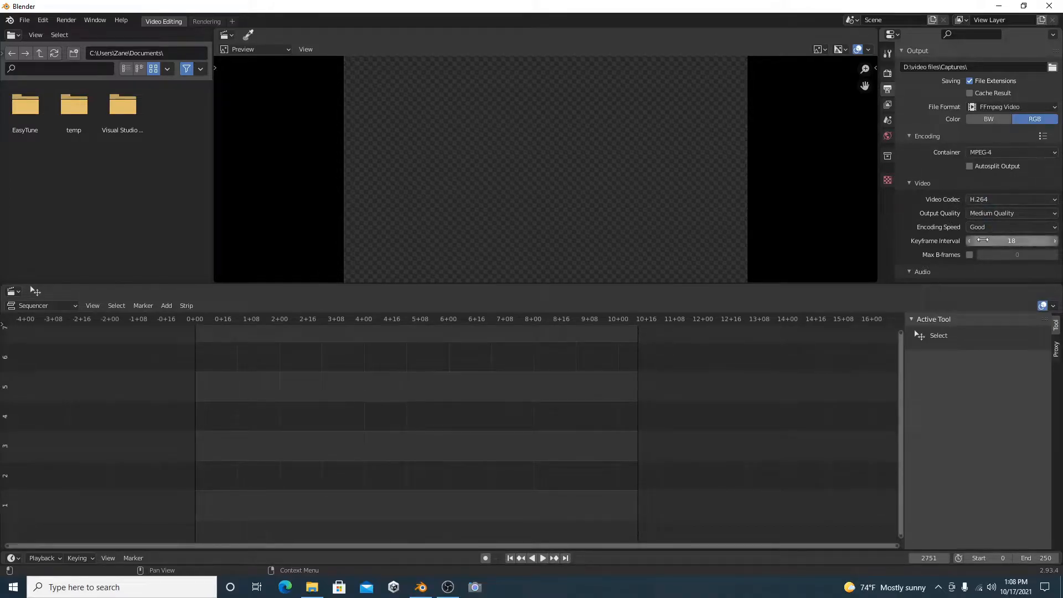
scroll(962, 181, "down", 4)
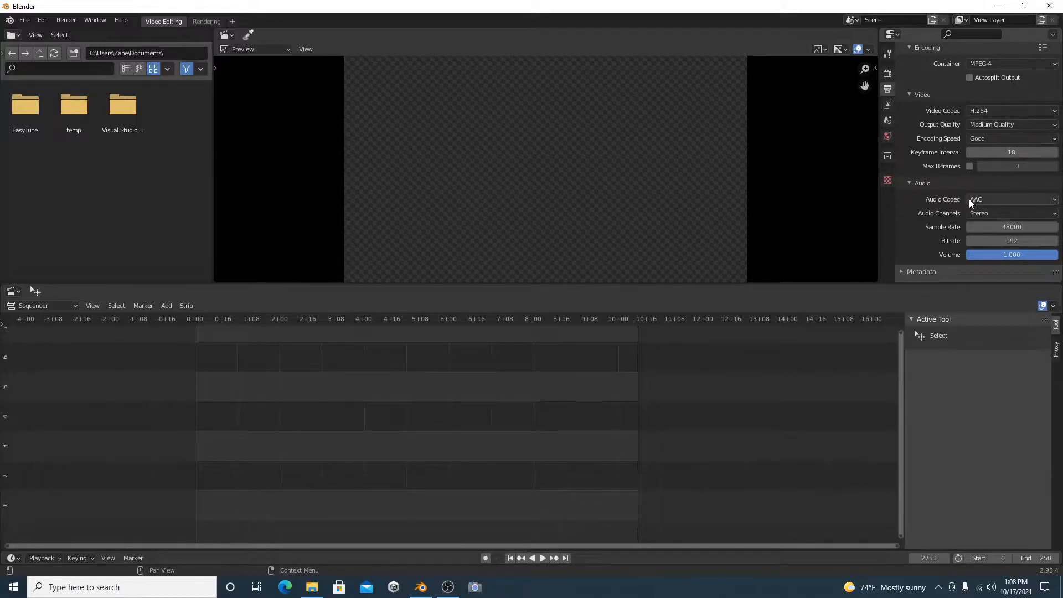
scroll(976, 201, "down", 1)
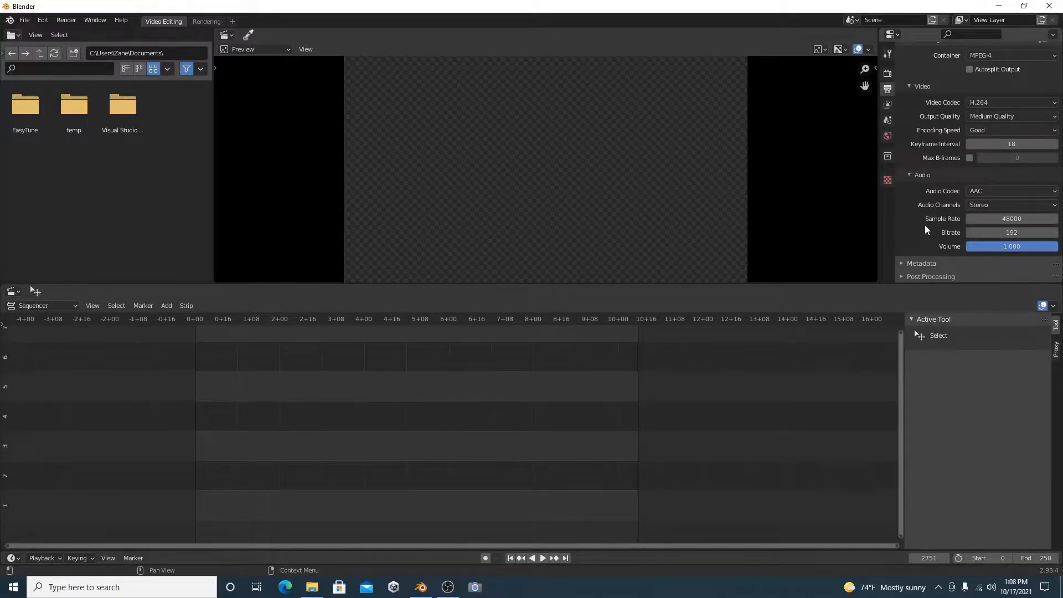
scroll(1039, 219, "up", 12)
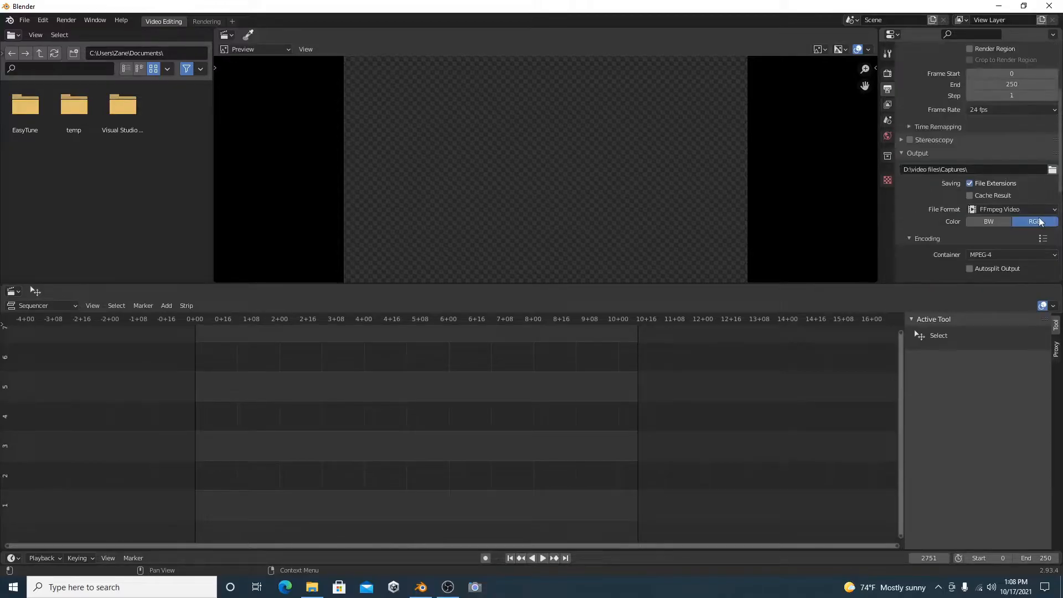
scroll(1039, 217, "up", 2)
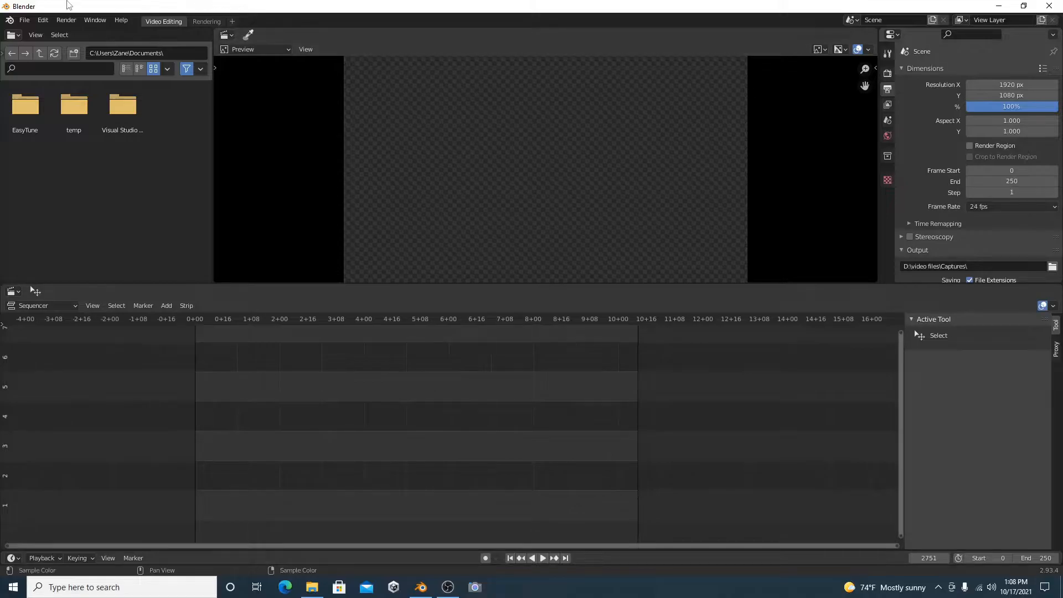
Save the current video editing setup and output settings as the default startup file.
left_click(24, 20)
mouse_move(45, 226)
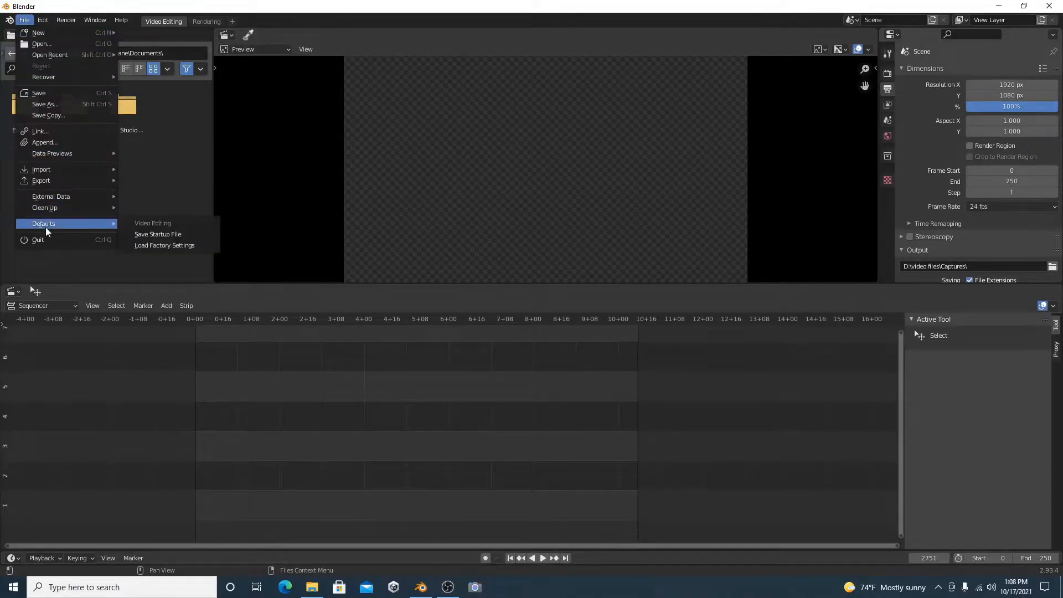
left_click(142, 233)
left_click(142, 230)
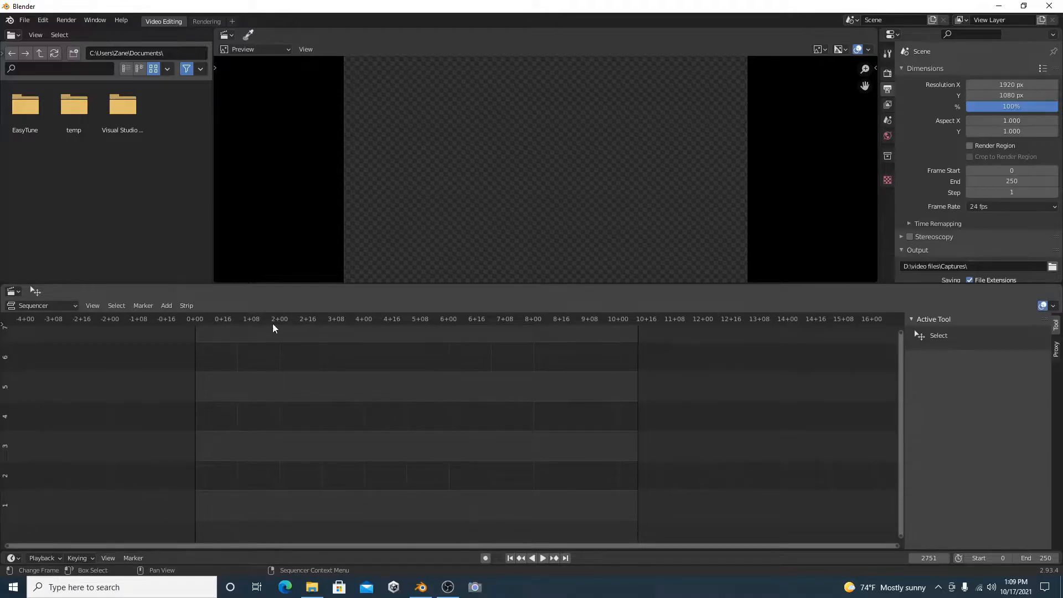
Set the playhead to frame 0 and add build_1_9_1A8O.mp4 from the Unity PC Build Video folder to the sequencer there.
left_click_drag(200, 319, 167, 318)
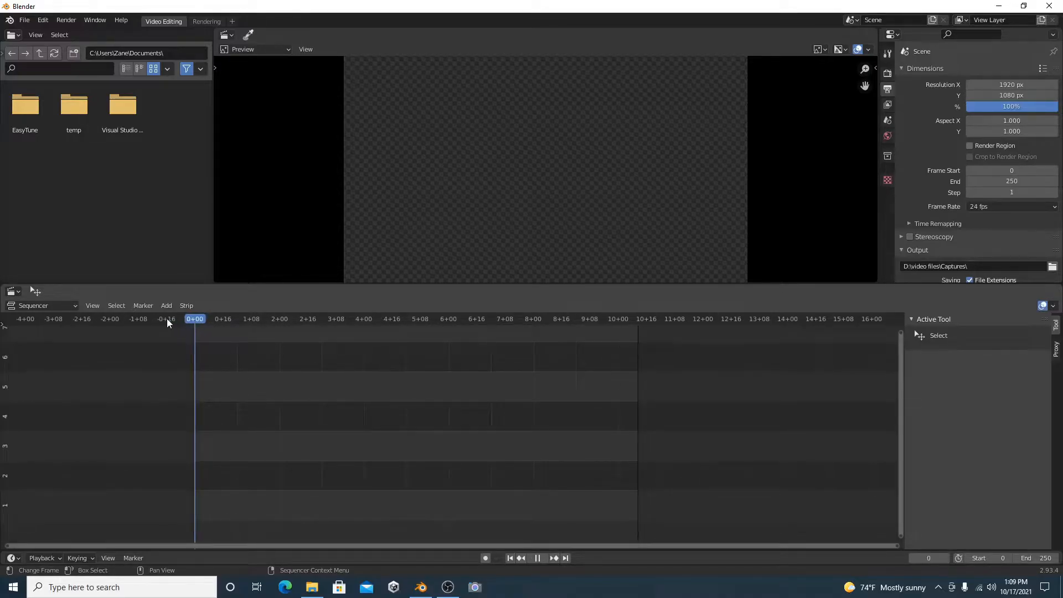
key("space")
key("space")
left_click(312, 587)
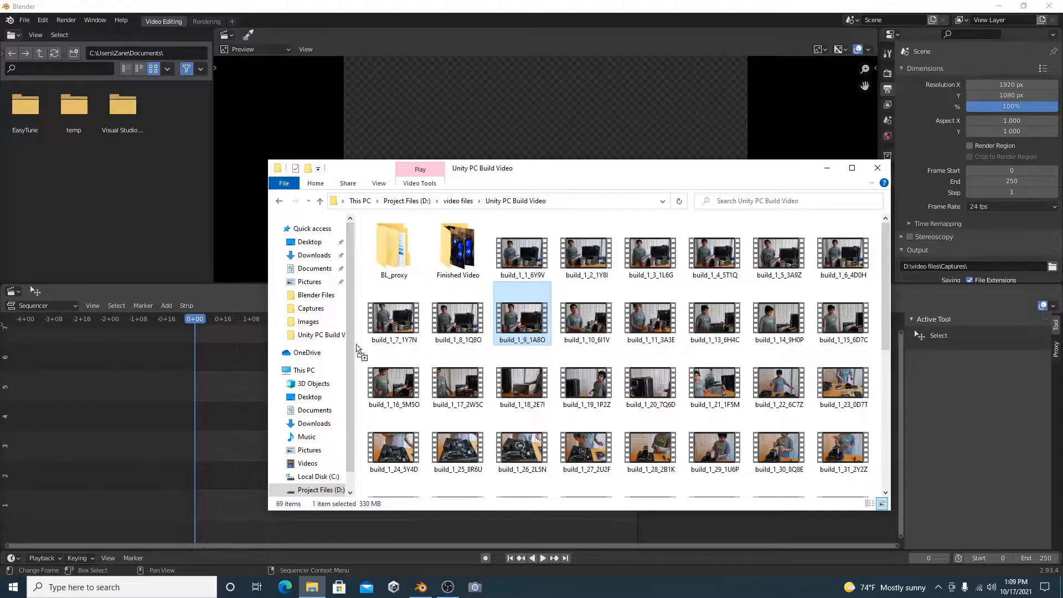
left_click(828, 169)
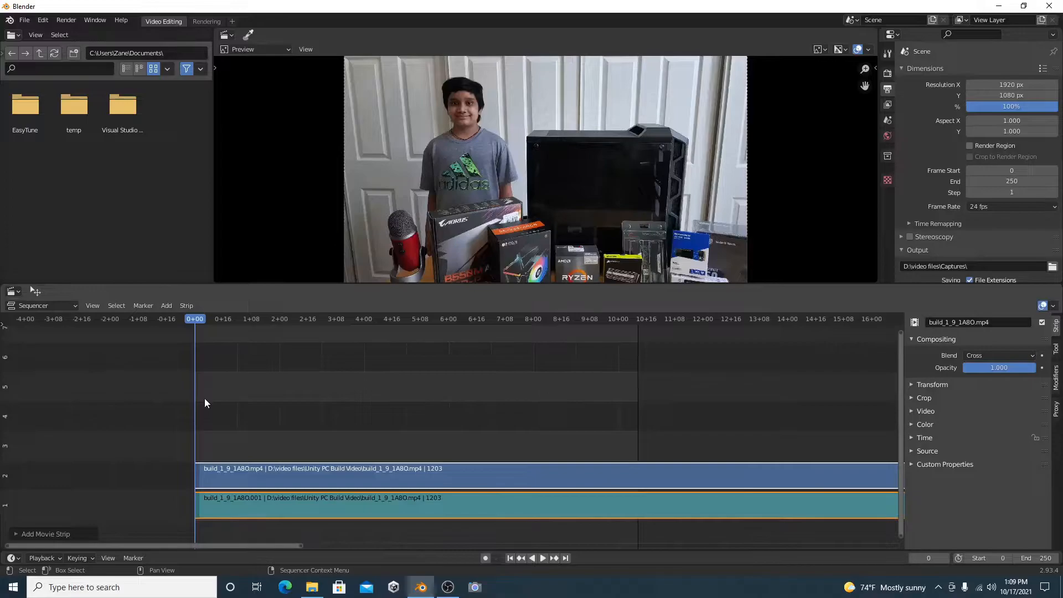
Examine the full extent of the imported video and audio strips against the scene's frame range.
scroll(661, 404, "down", 2)
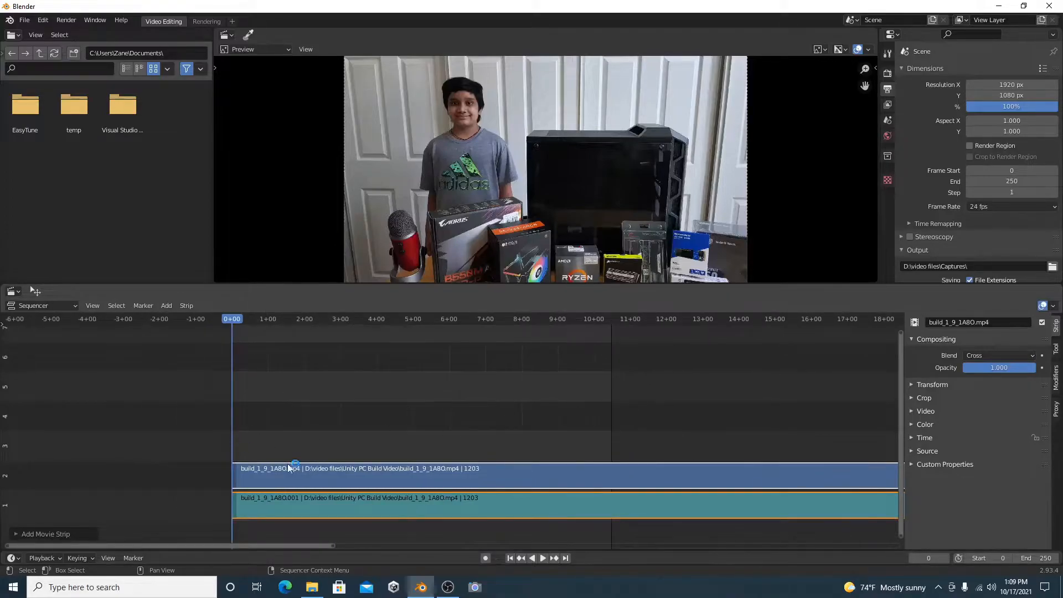
scroll(258, 476, "down", 5)
middle_click_drag(486, 457, 376, 440)
scroll(457, 447, "down", 5)
middle_click_drag(493, 452, 306, 419)
scroll(447, 420, "down", 3)
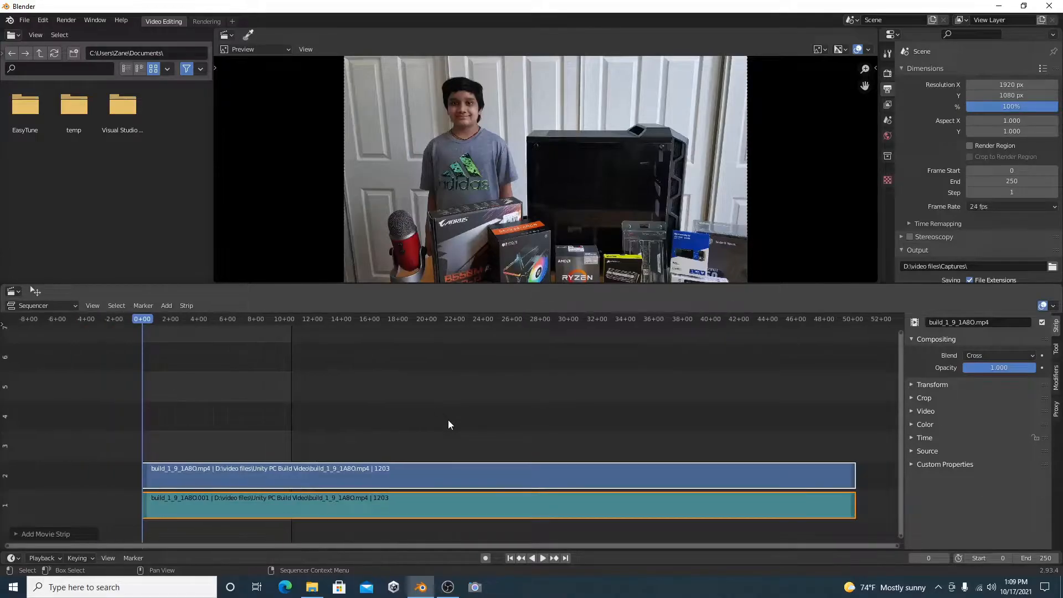
scroll(214, 422, "up", 1)
scroll(213, 422, "up", 1)
middle_click_drag(215, 384, 449, 416)
scroll(465, 424, "up", 2)
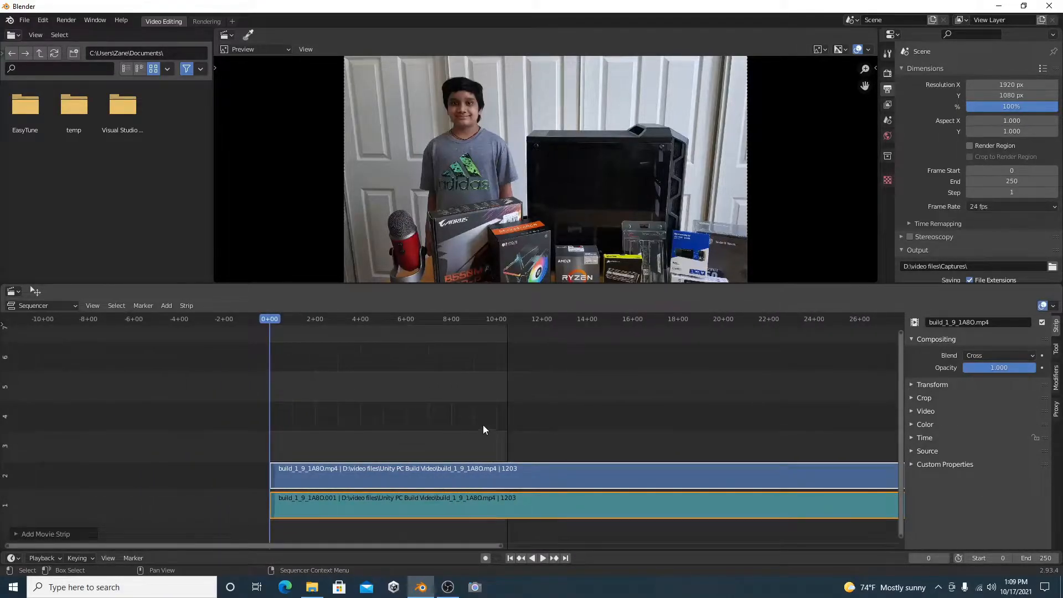
scroll(582, 401, "down", 4)
scroll(725, 440, "down", 1)
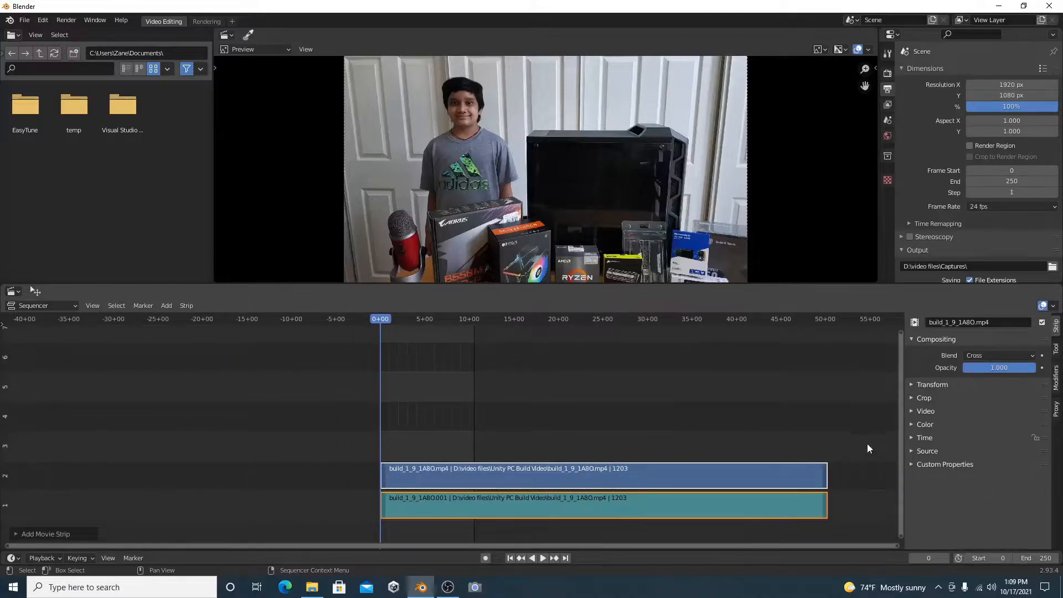
scroll(400, 365, "up", 3)
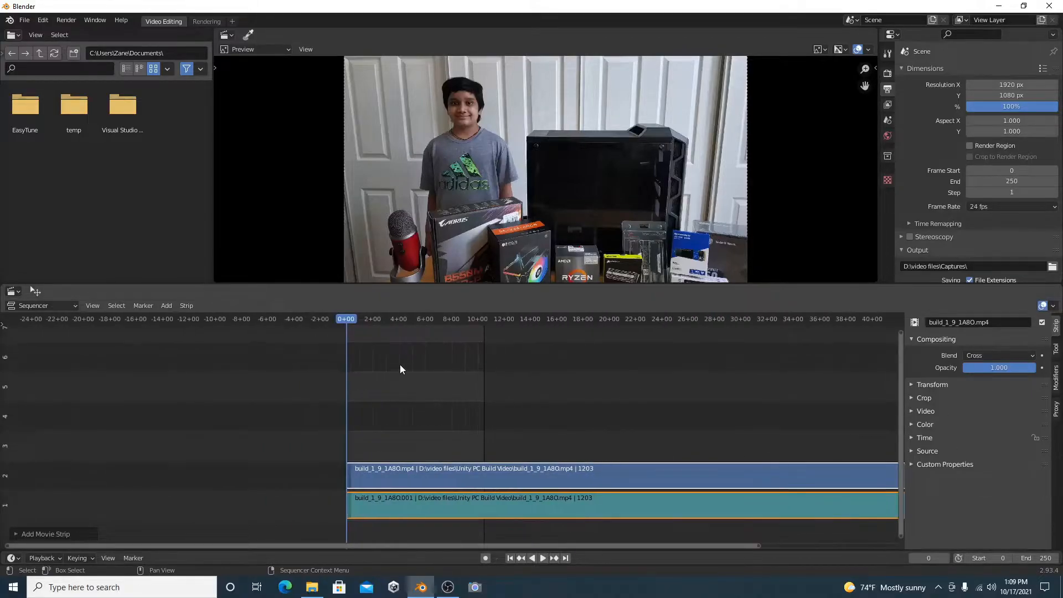
scroll(487, 325, "up", 1)
Deselect the strips and set the scene's end frame to 1203.
mouse_move(508, 329)
left_mouse_down()
mouse_move(241, 474)
mouse_move(224, 441)
left_mouse_up()
scroll(436, 384, "down", 3)
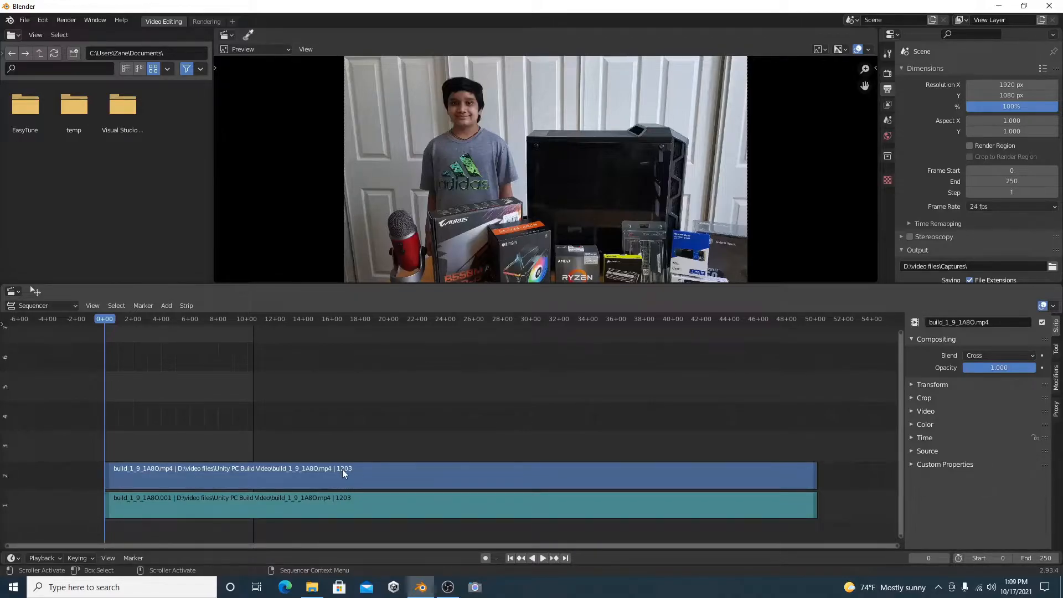
left_click(1040, 558)
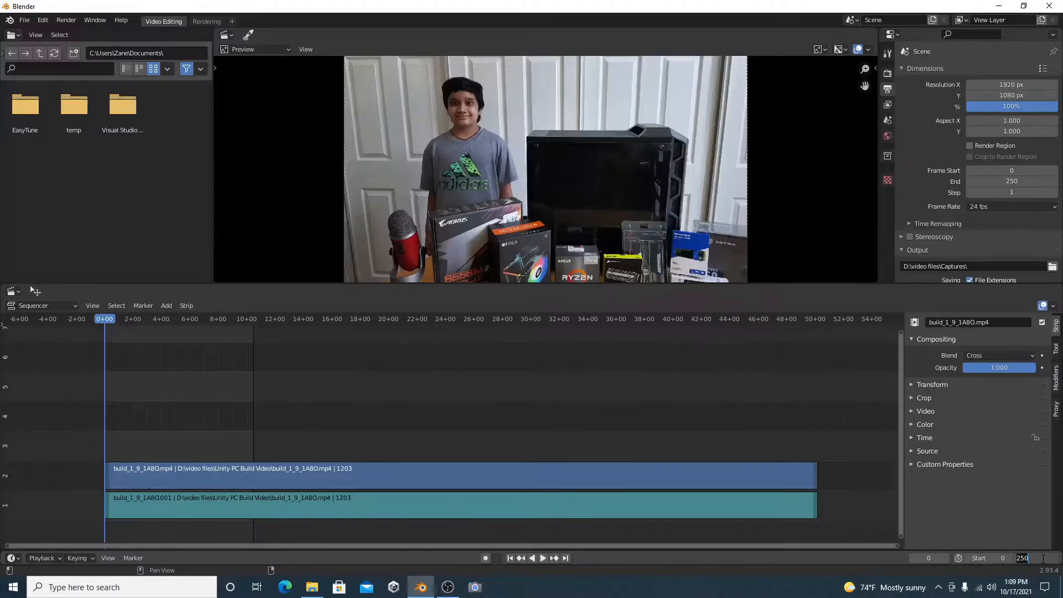
type("1203")
key("Return")
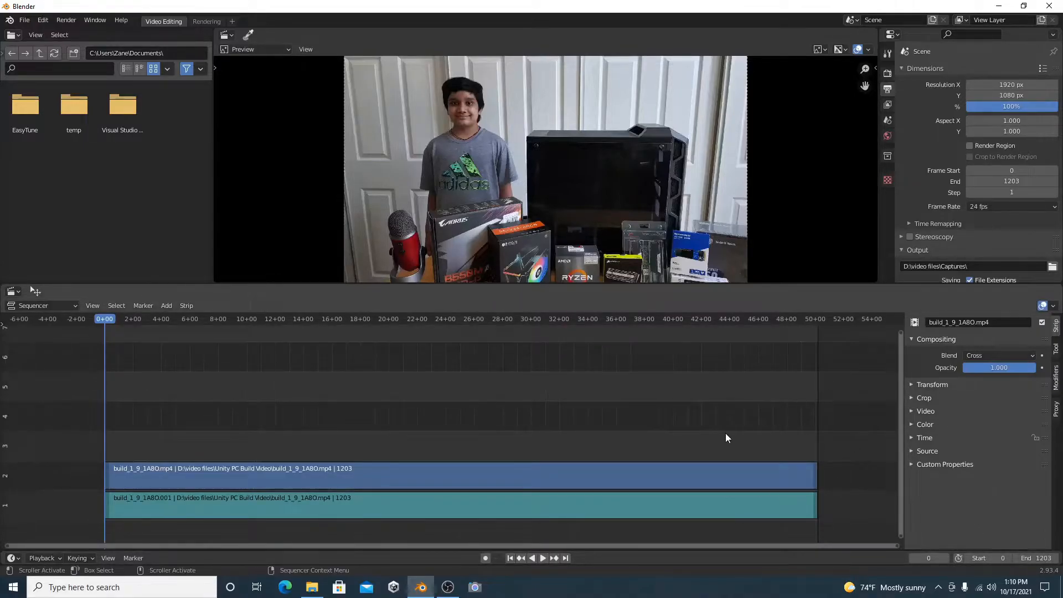
Play the beginning of the clip and place the playhead at frame 26 as the trim point before the talking starts.
middle_click_drag(241, 417, 428, 382)
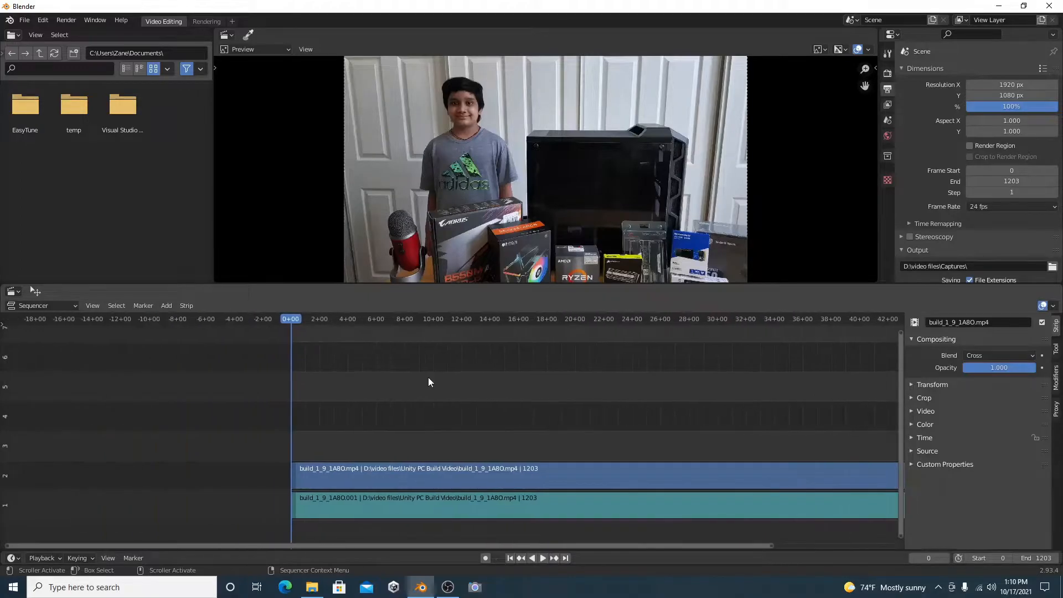
middle_click_drag(452, 447, 328, 411)
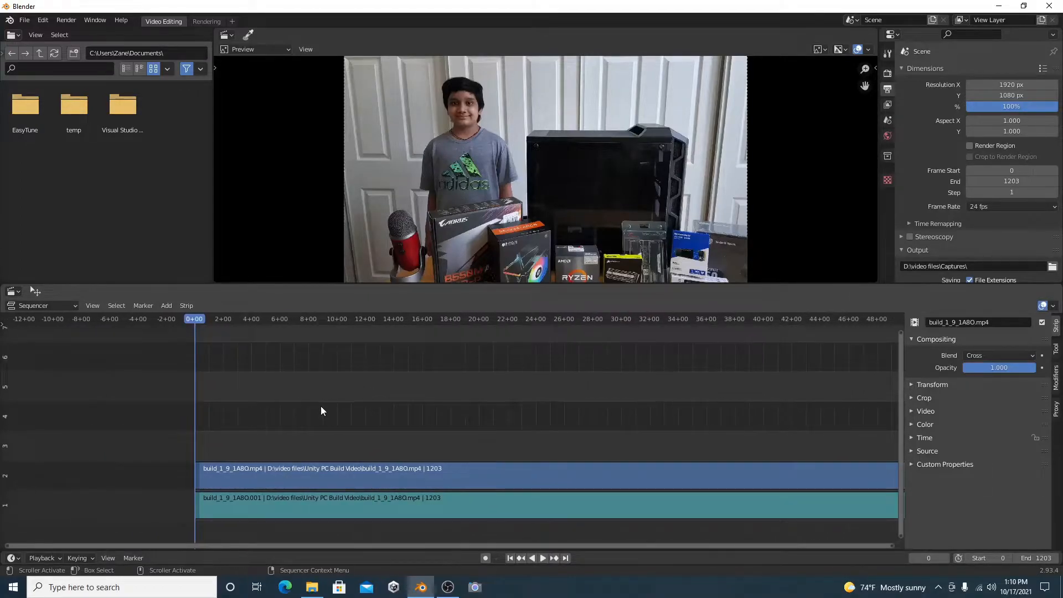
scroll(216, 455, "up", 4)
middle_click_drag(205, 454, 300, 412)
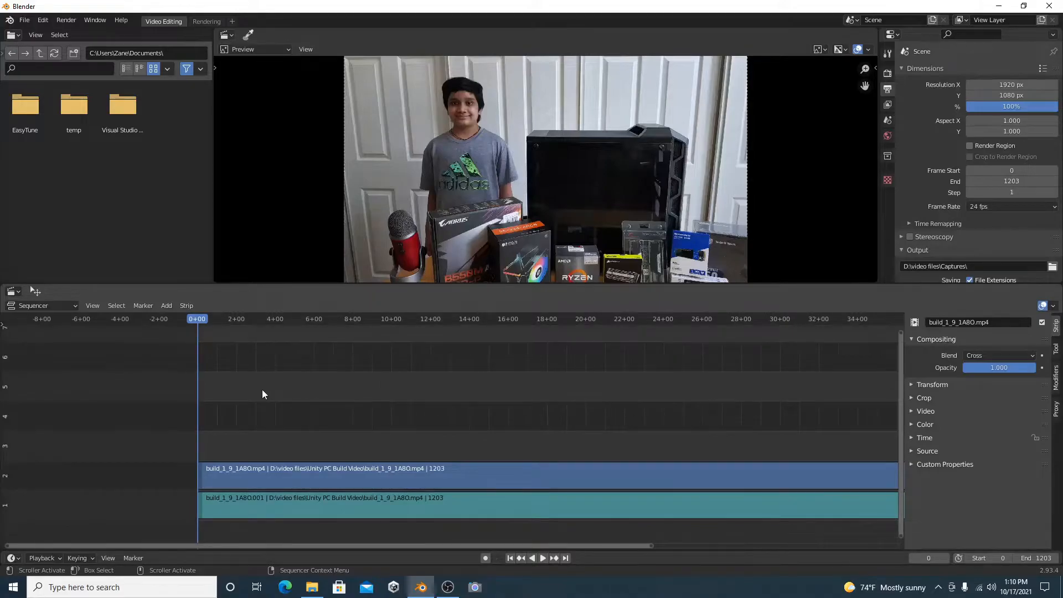
key("space")
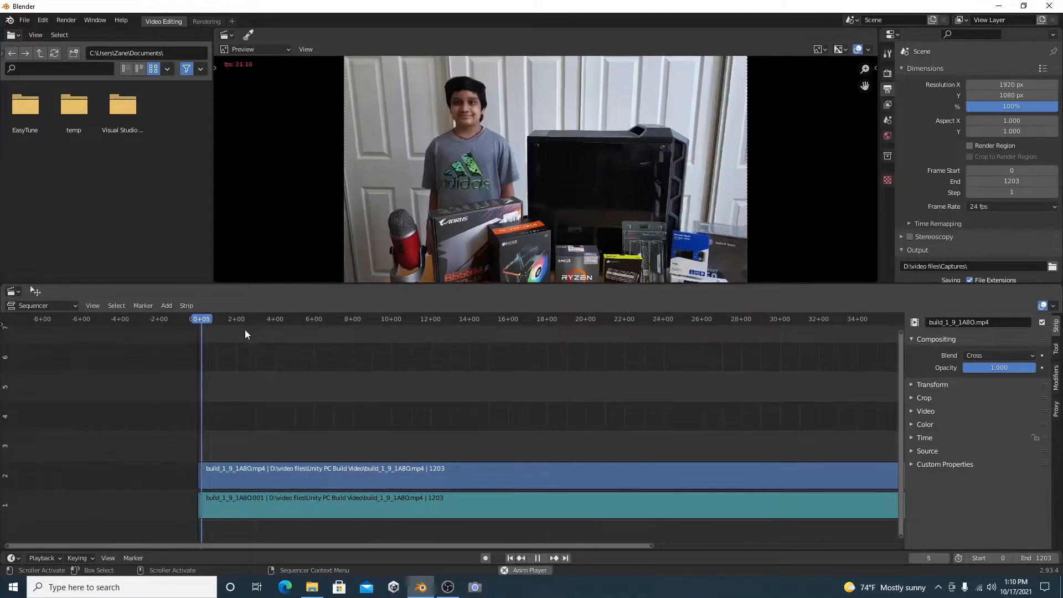
key("space")
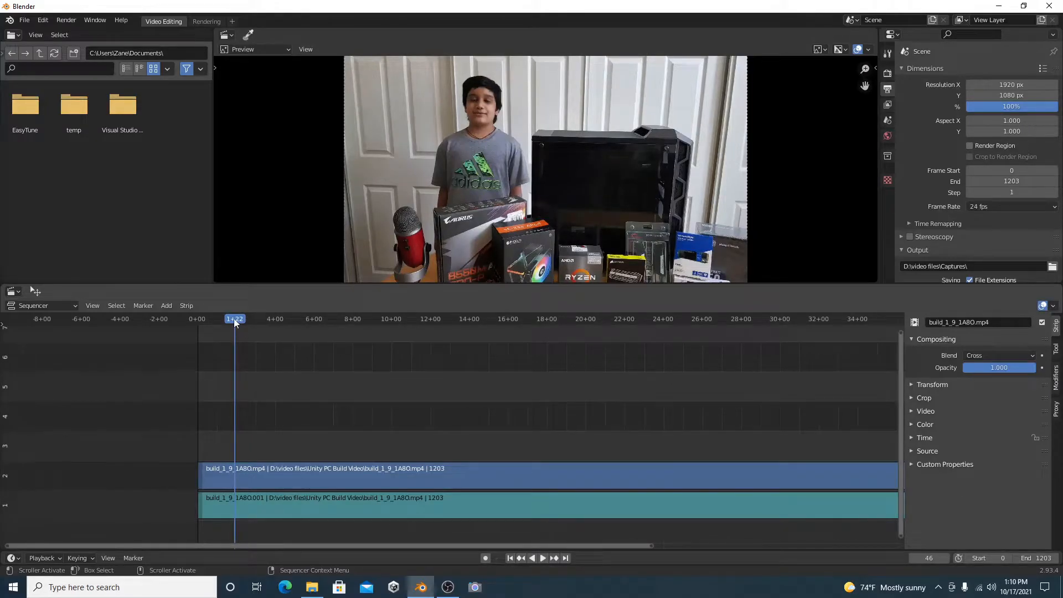
key("Left")
key("Left")
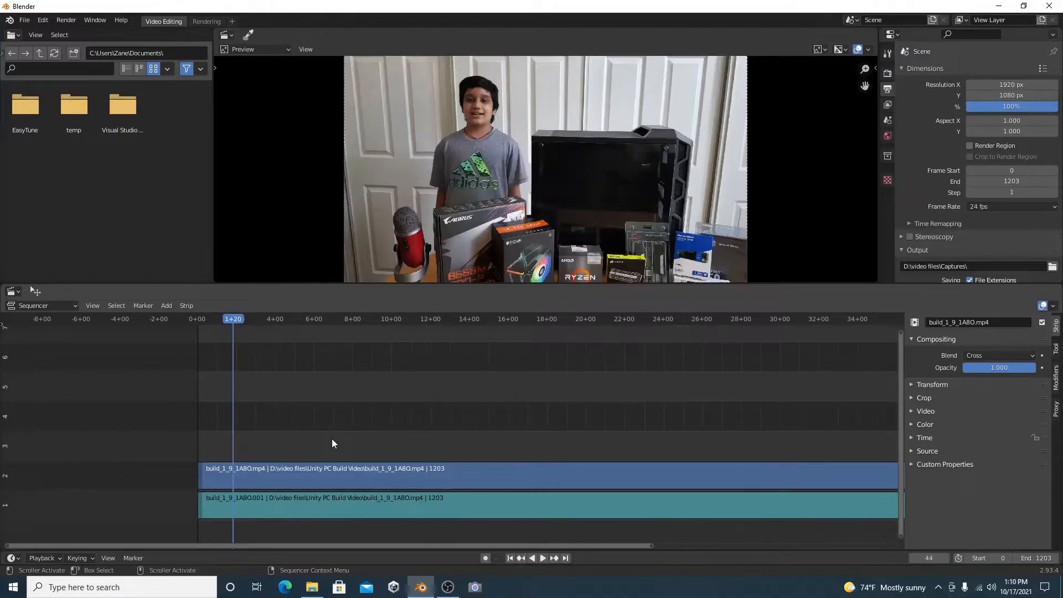
left_click_drag(235, 316, 219, 319)
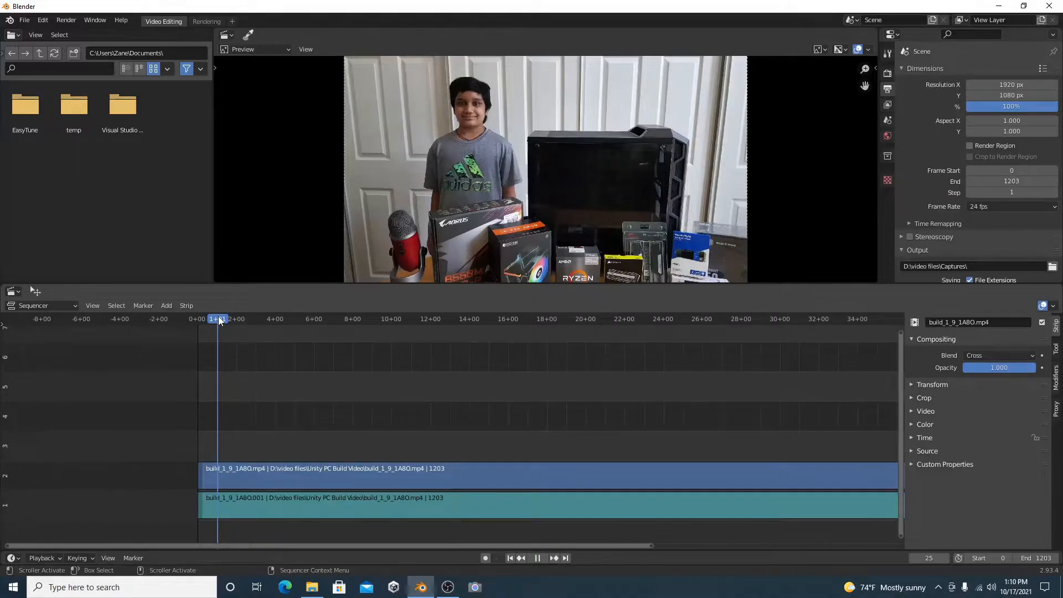
left_click_drag(220, 320, 220, 321)
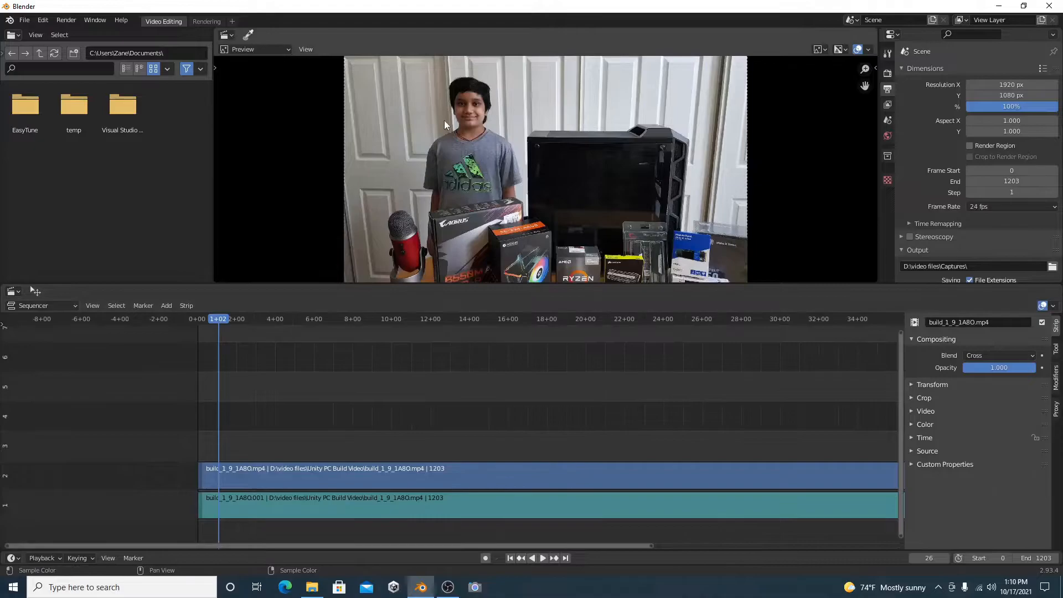
Trim the start of both the video and audio strips to the playhead at frame 26, and deselect them.
left_click(200, 471)
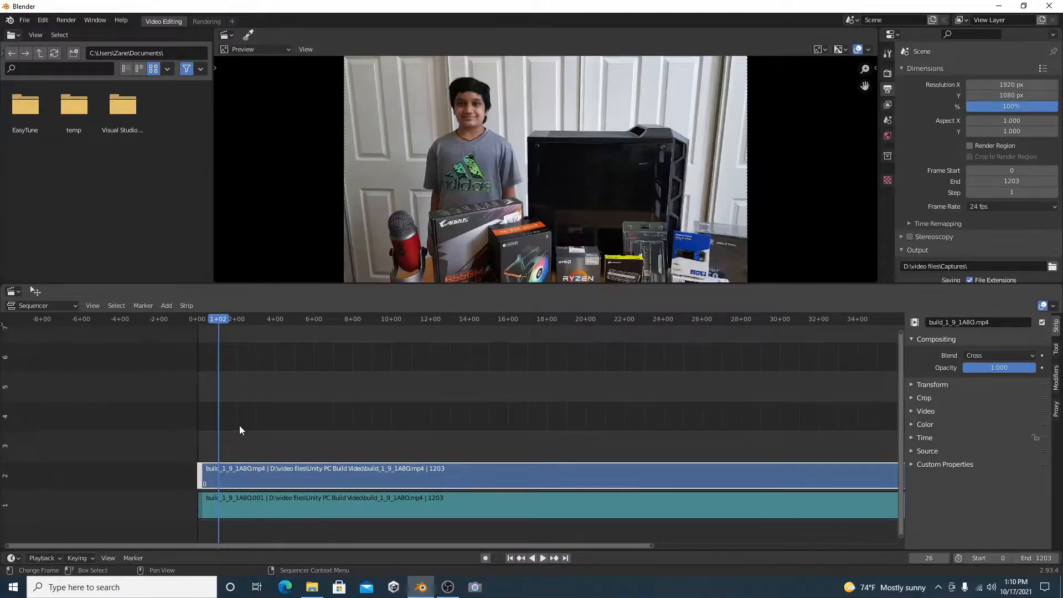
left_click(201, 501, "shift")
left_click(202, 486, "shift")
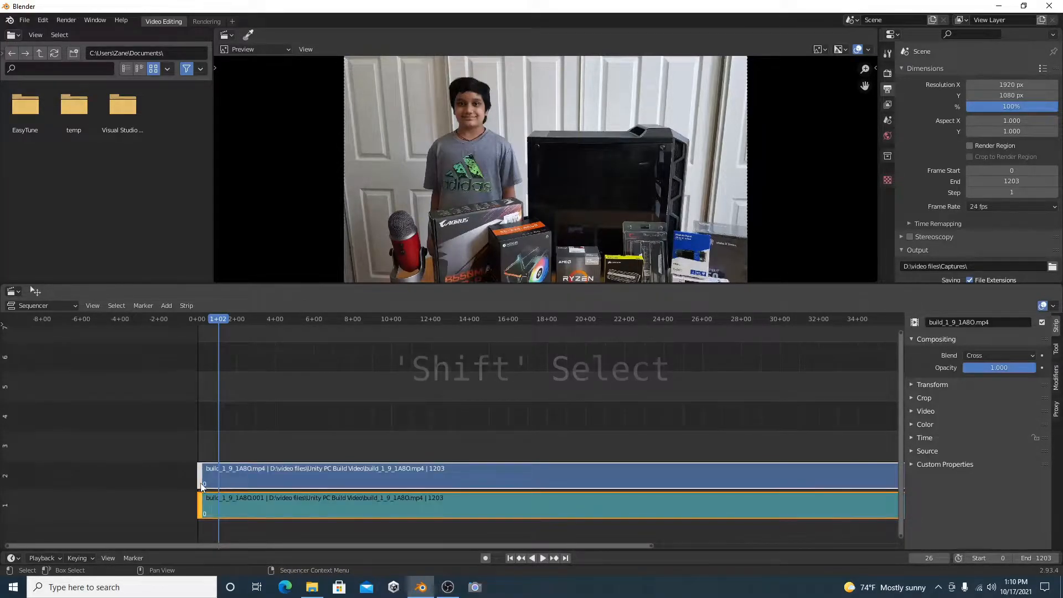
left_click_drag(204, 486, 223, 470)
left_click_drag(219, 469, 227, 462)
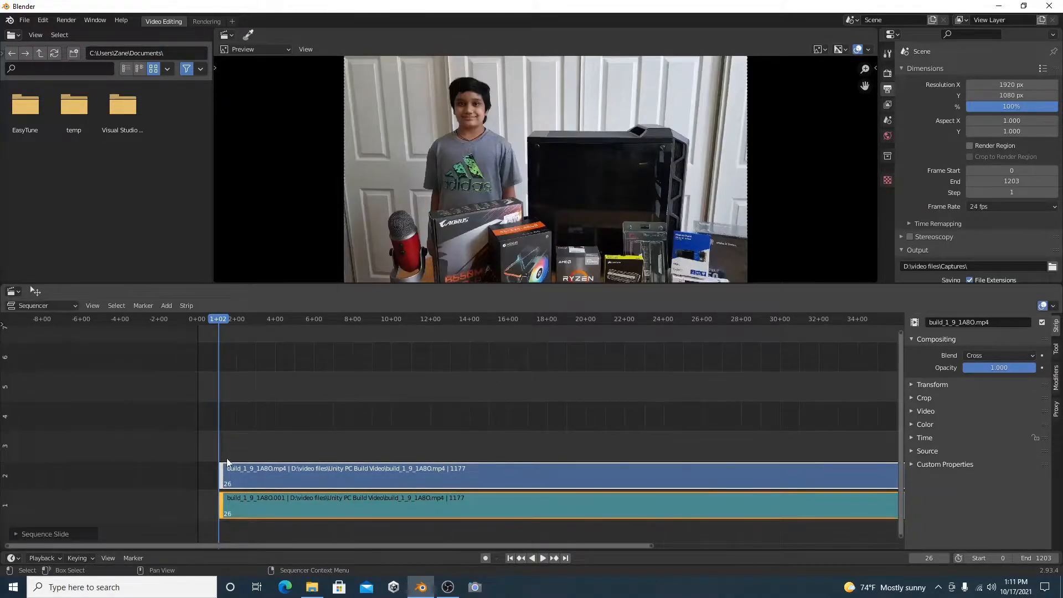
left_click(258, 432)
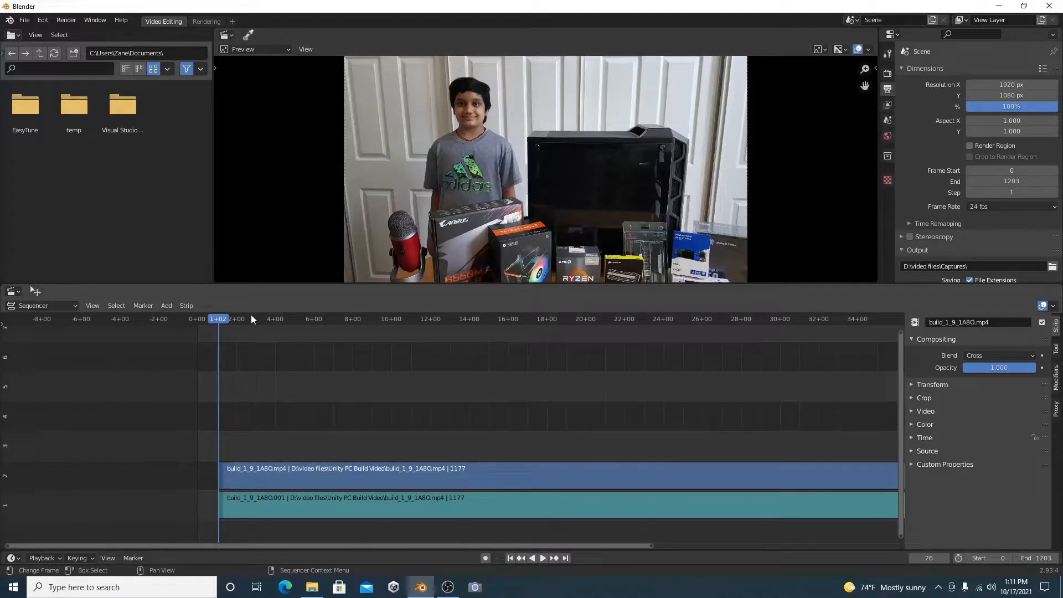
Play the trimmed opening, then slide both the video and audio strips back to the start of the timeline and deselect them.
key("space")
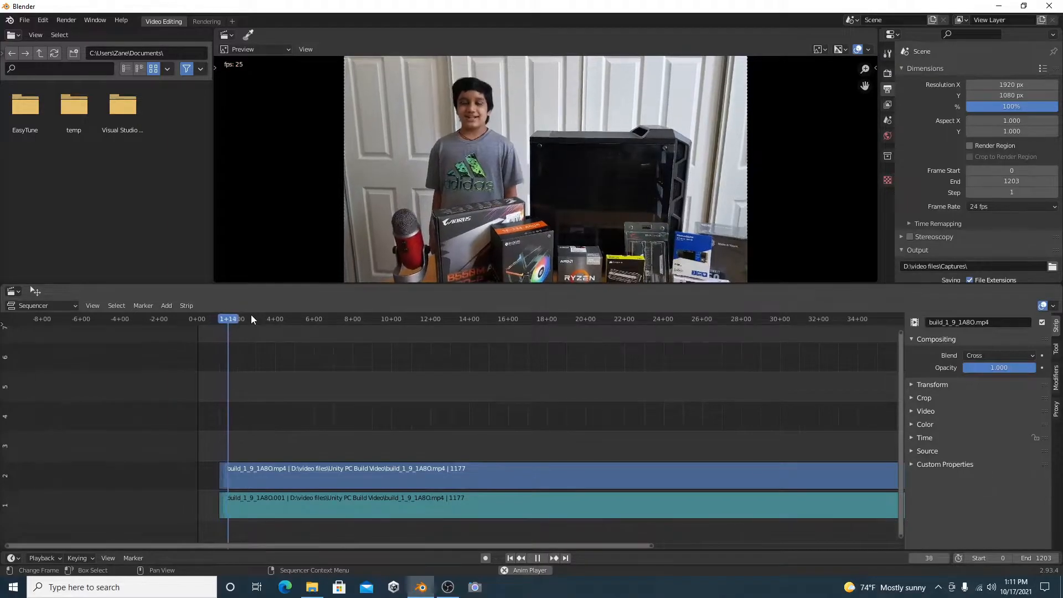
key("space")
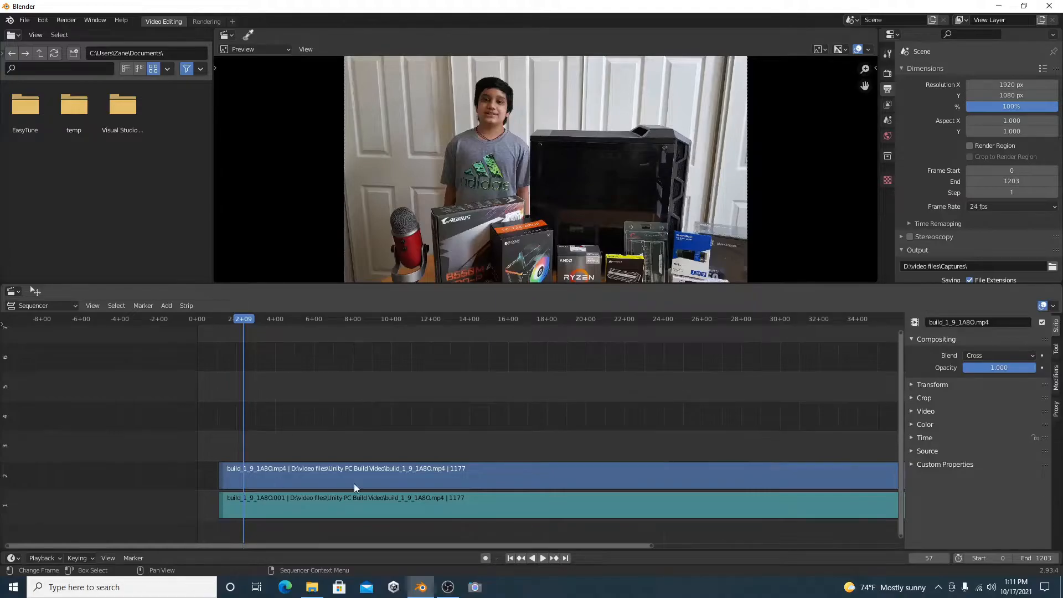
key("b")
left_click_drag(386, 470, 328, 527)
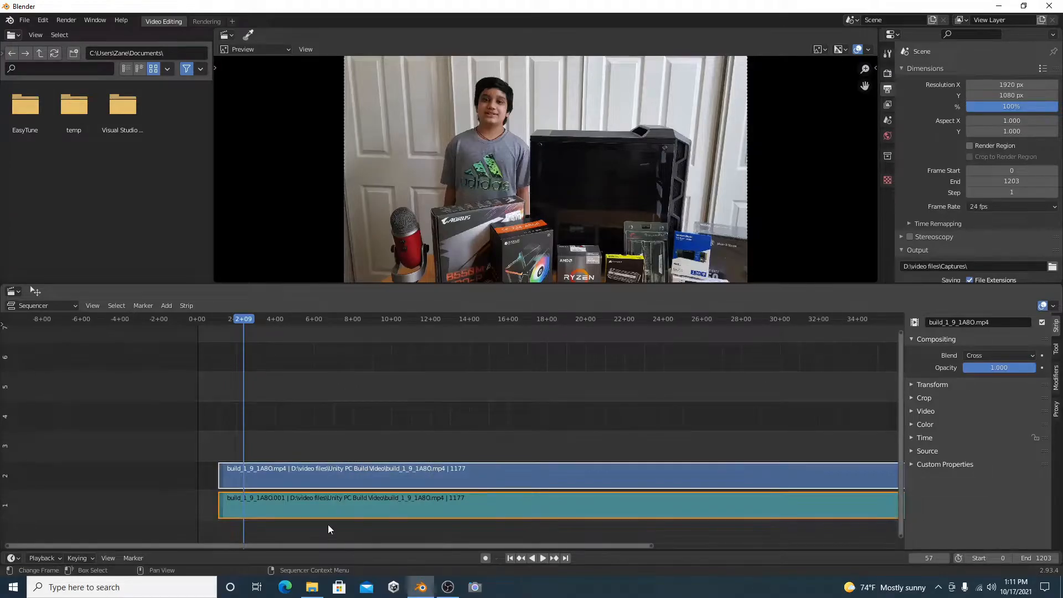
left_click(360, 497, "shift")
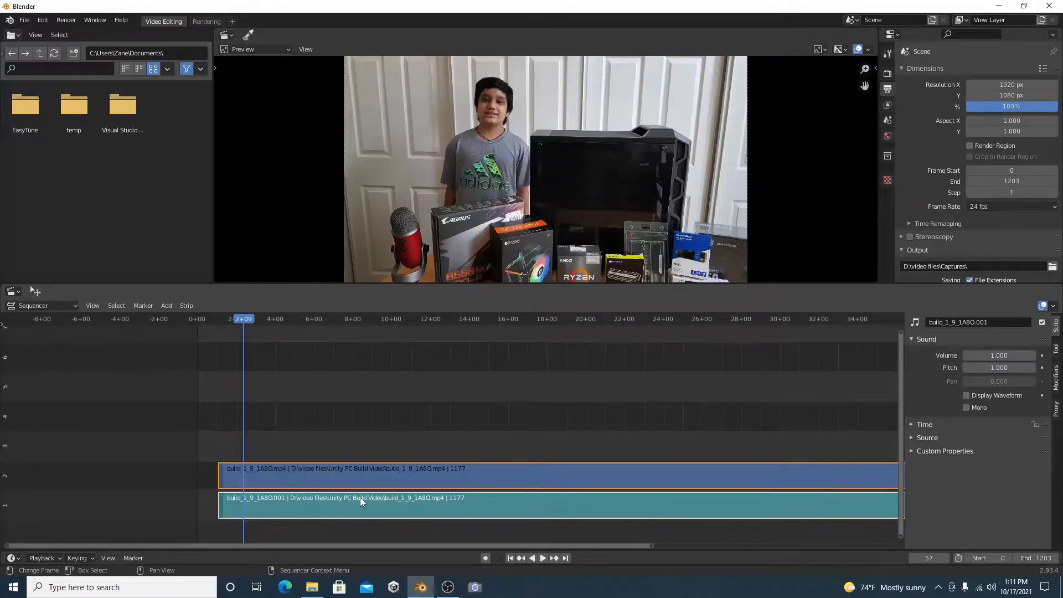
key("g")
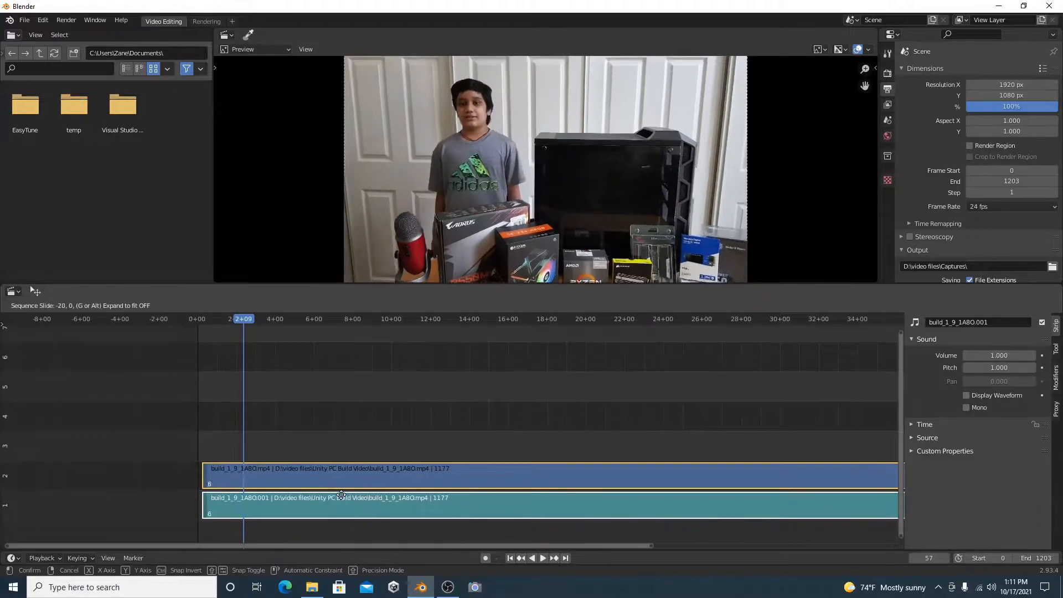
left_click(339, 495)
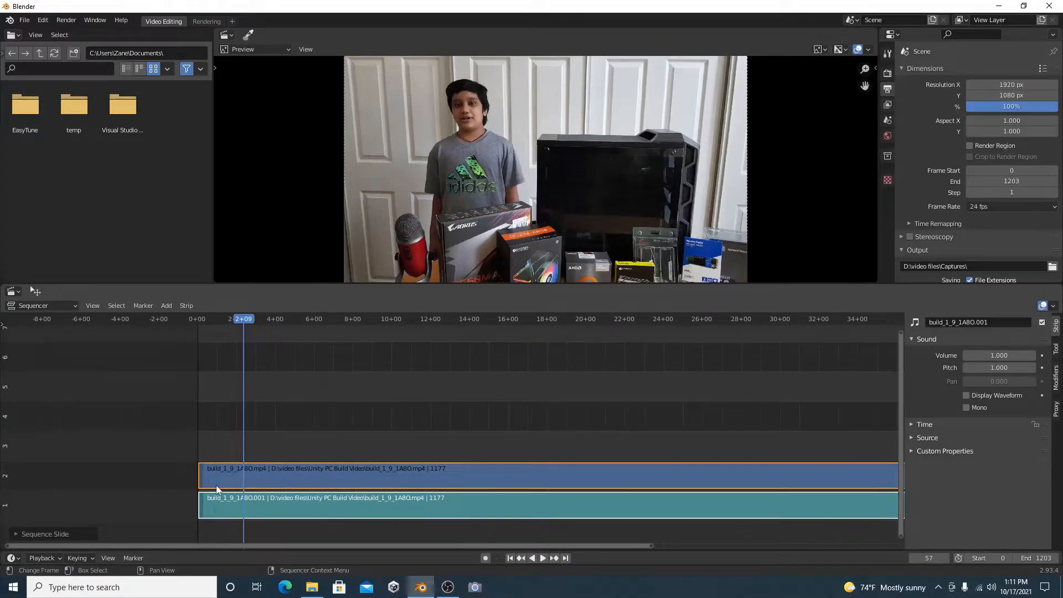
mouse_move(325, 582)
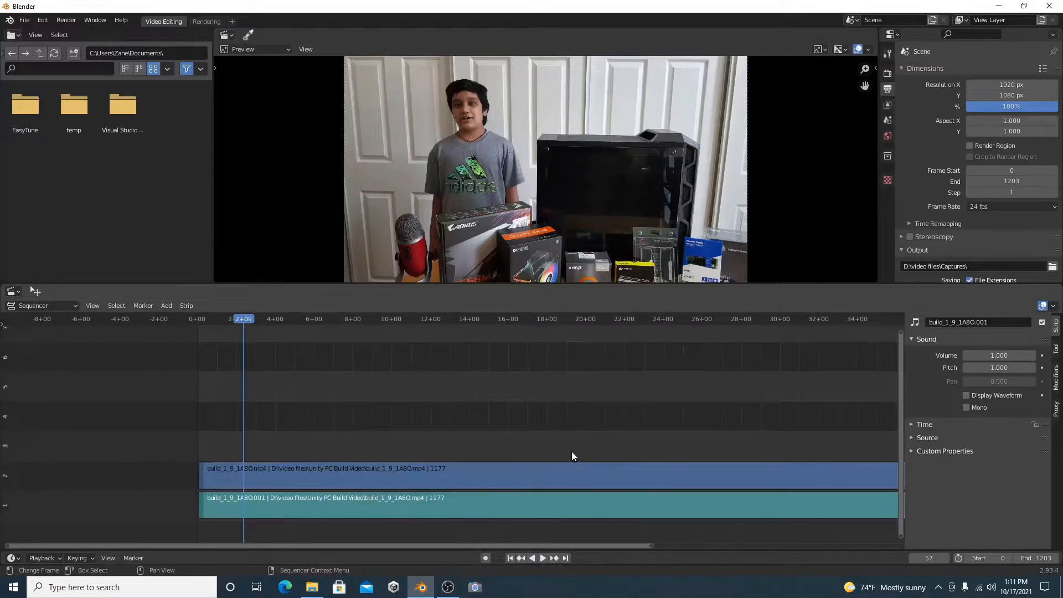
Place the playhead at frame 1175 near the first clip's end and import build_1_11_3A3E from the Unity PC Build Video folder there.
scroll(610, 415, "down", 3)
scroll(610, 415, "down", 2)
middle_click_drag(649, 422, 459, 387)
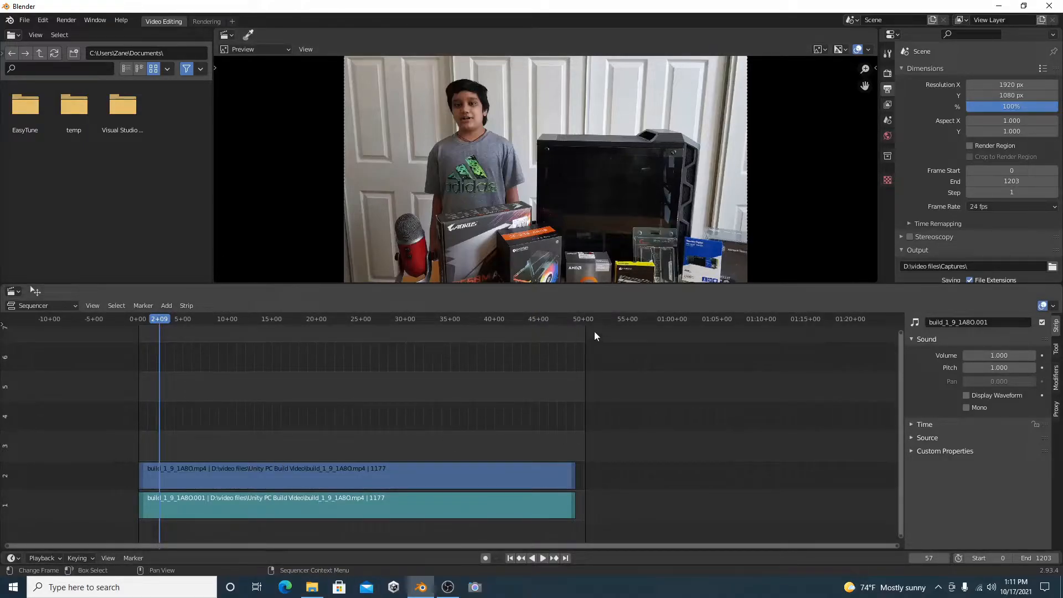
left_click(566, 321)
left_click_drag(567, 321, 574, 317)
left_click(312, 587)
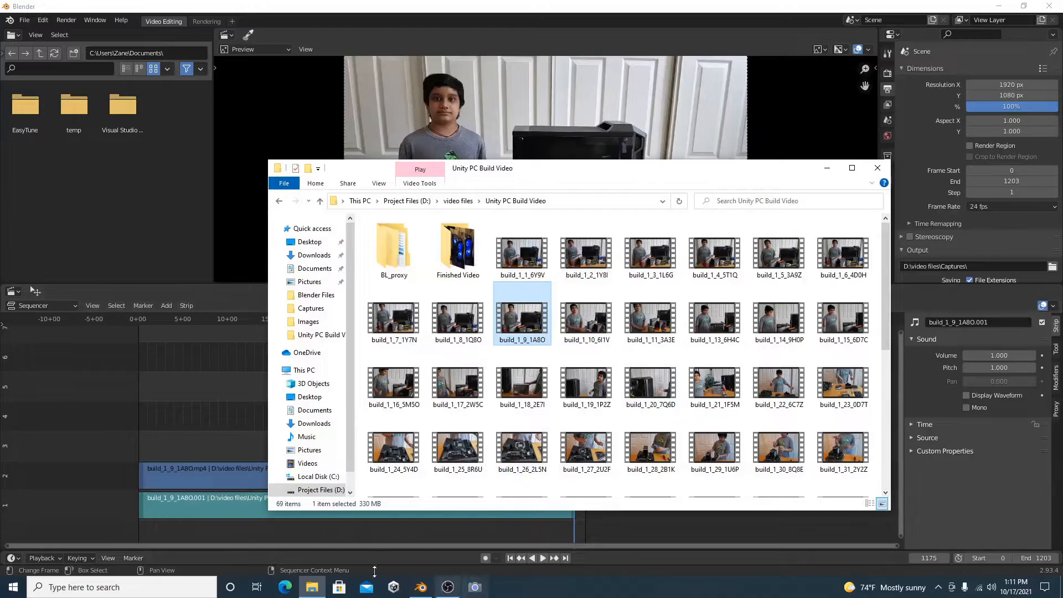
left_click(654, 313)
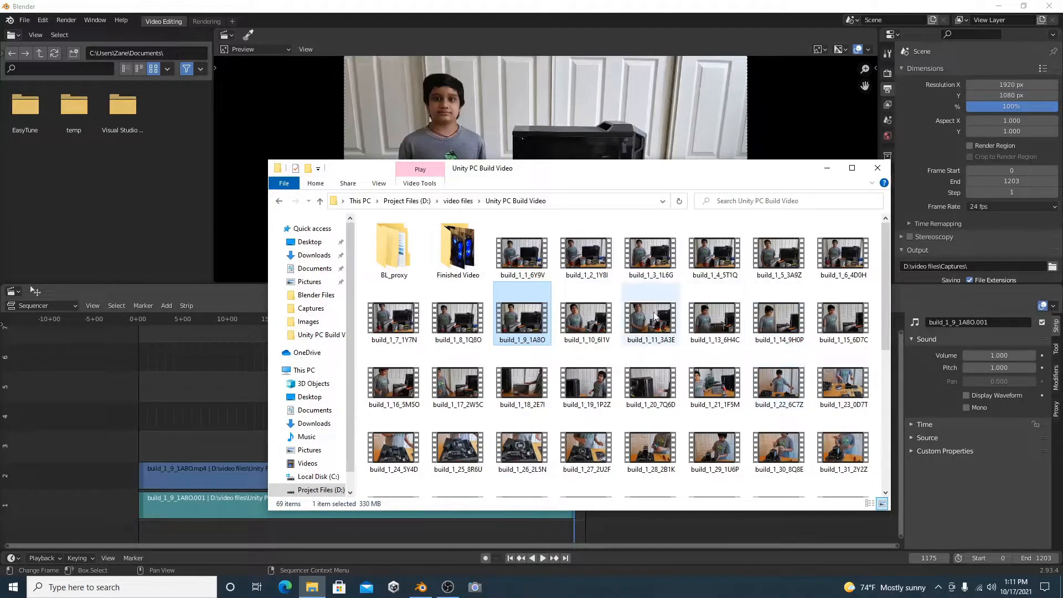
left_click_drag(648, 323, 241, 442)
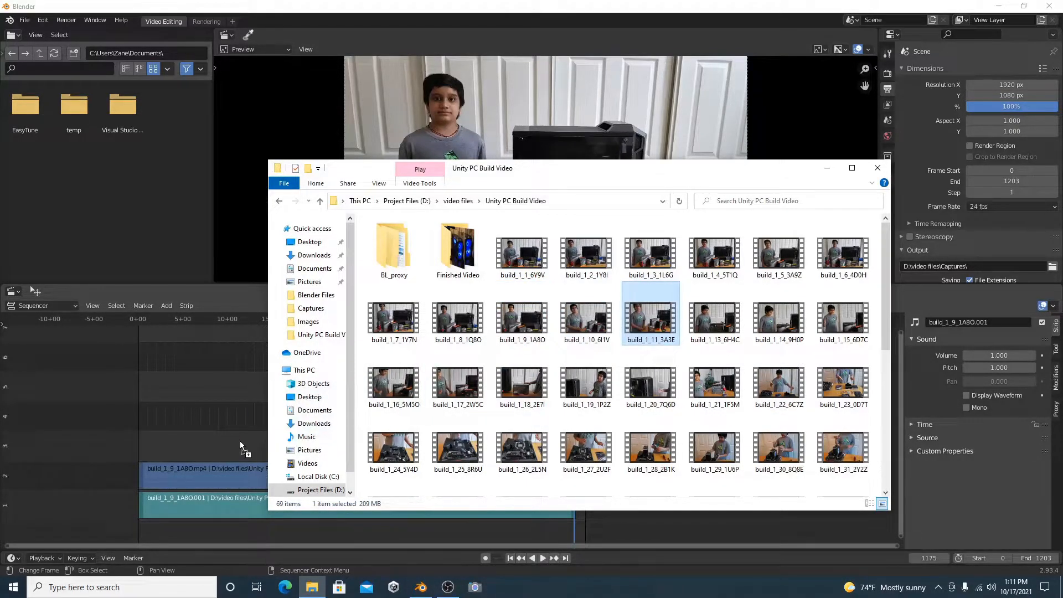
left_click(827, 168)
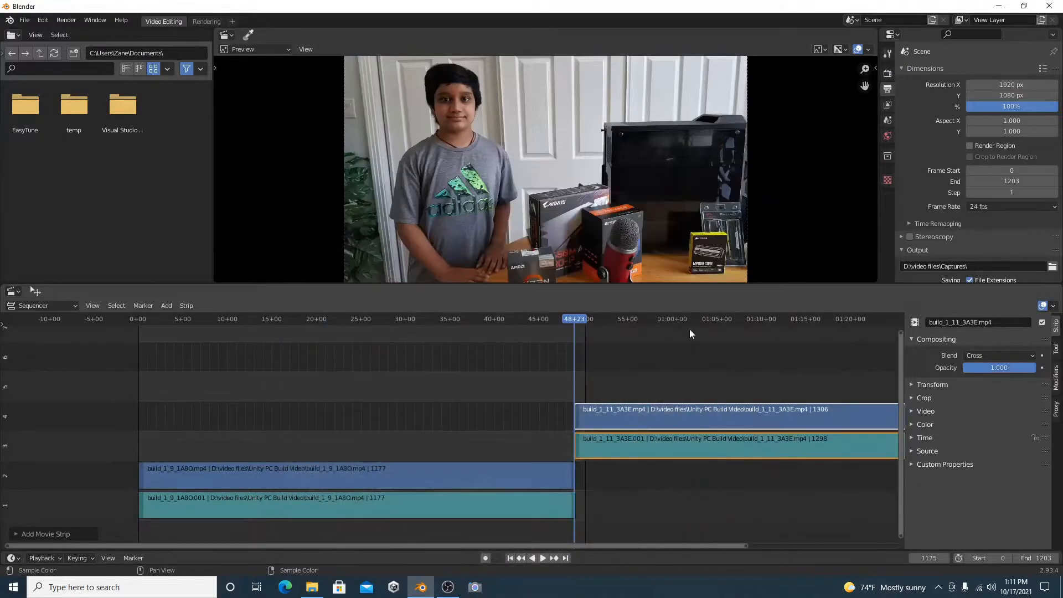
Extend the scene's end frame to 2484 to cover the second clip.
middle_click_drag(617, 410, 356, 348)
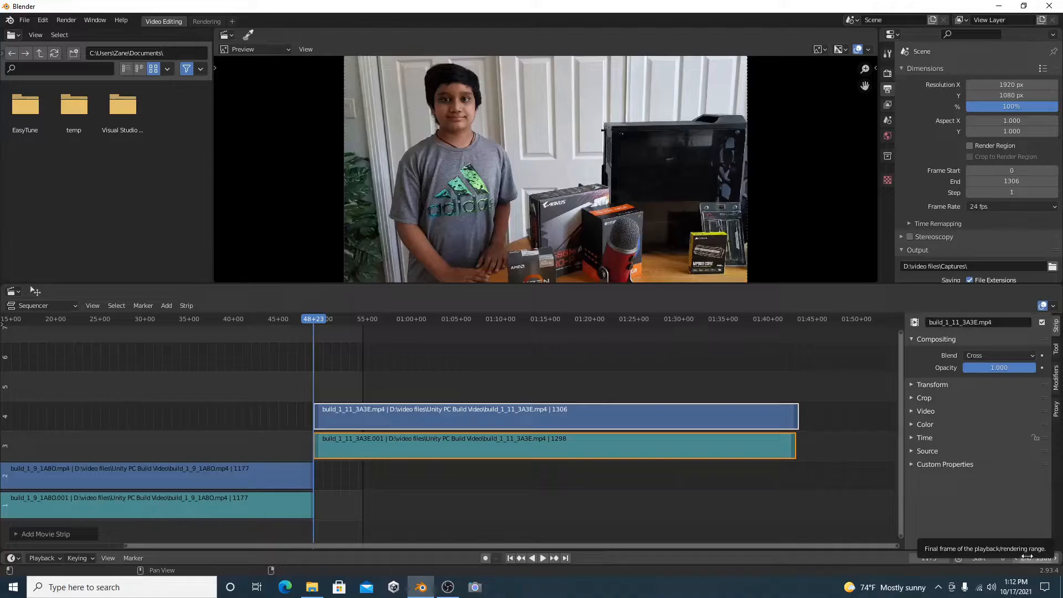
left_click_drag(1034, 558, 1062, 558)
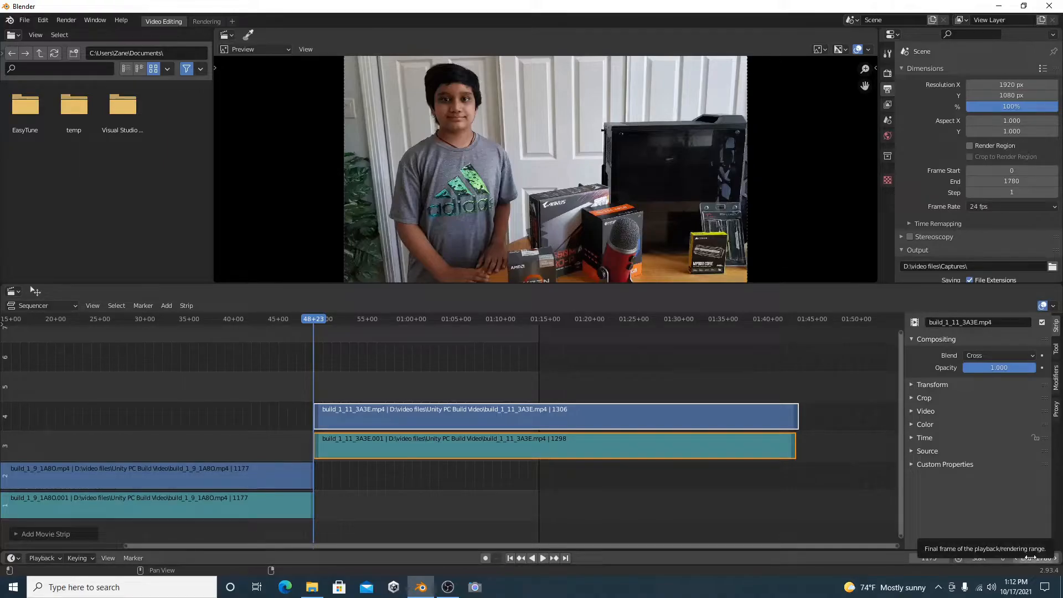
left_click_drag(1032, 558, 1056, 558)
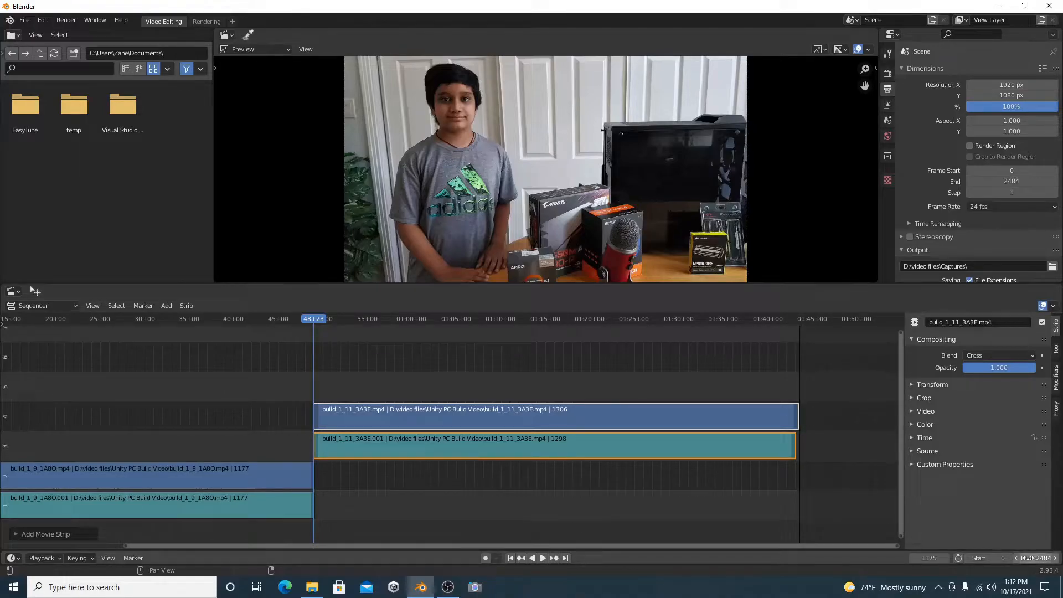
Move the second clip's video and audio strips down to channels 2 and 1, directly behind the first clip.
scroll(717, 370, "up", 2)
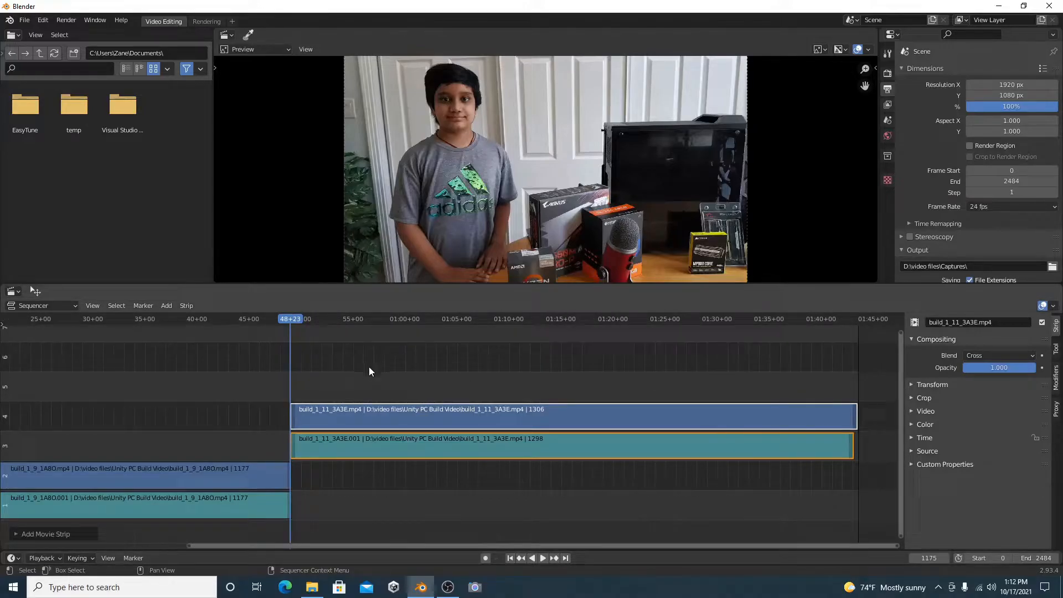
left_click_drag(378, 408, 379, 467)
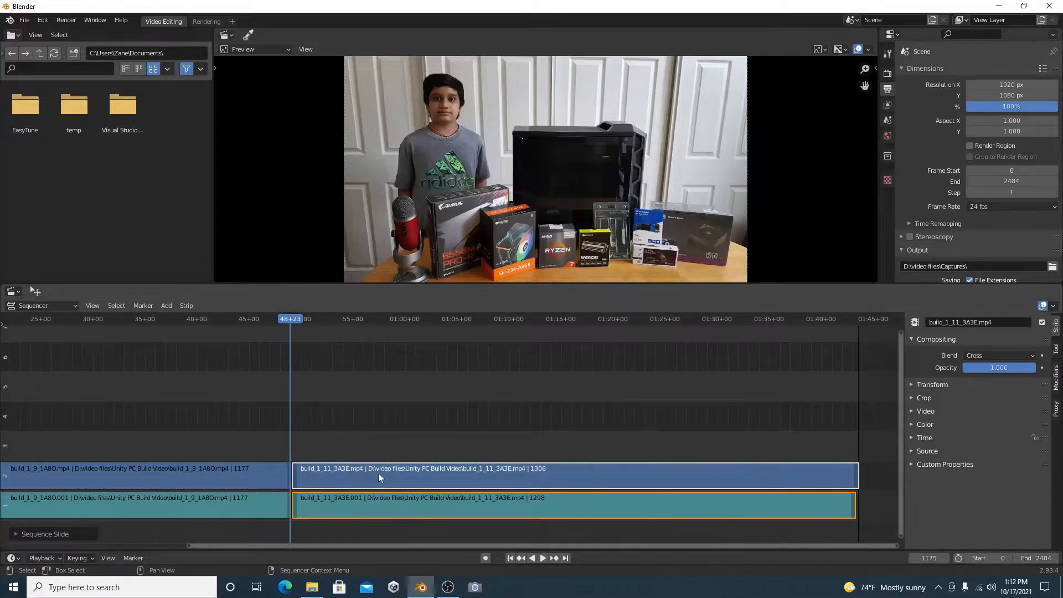
scroll(340, 478, "up", 3)
middle_click_drag(255, 496, 409, 484)
scroll(412, 488, "up", 3)
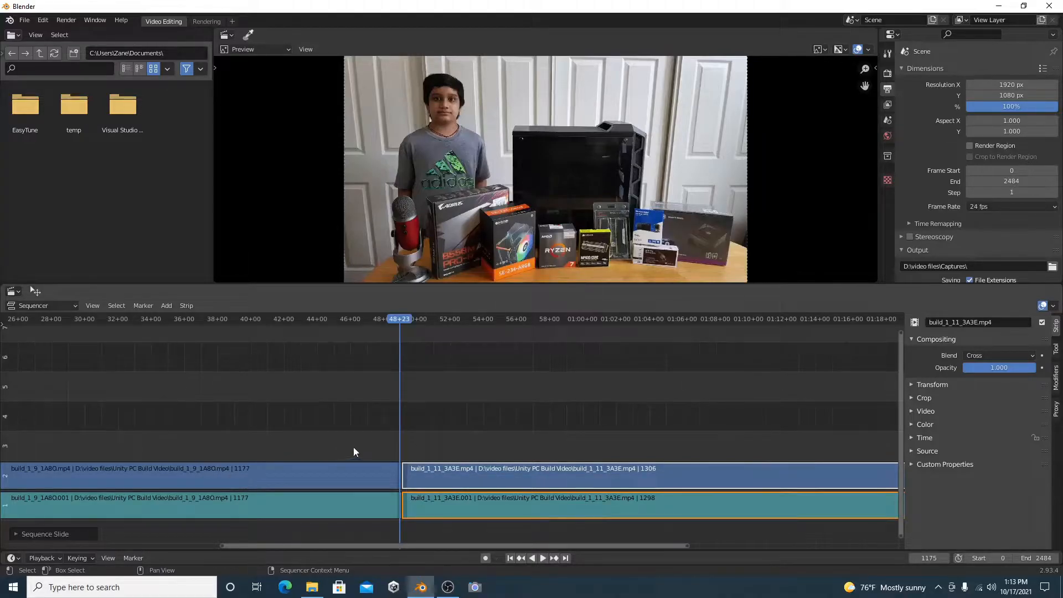
left_click_drag(489, 477, 473, 478)
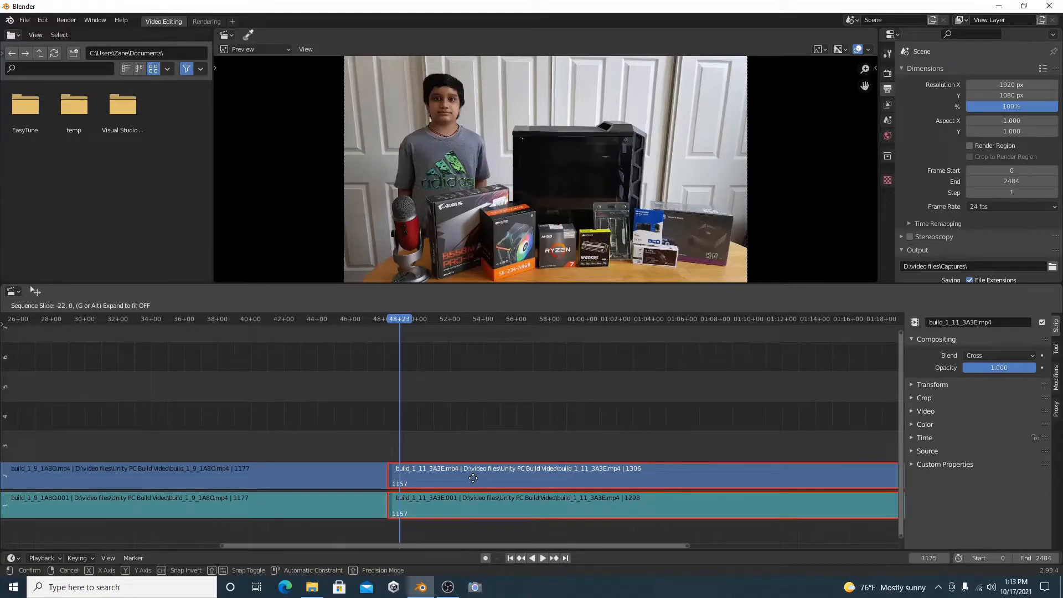
left_click_drag(474, 478, 473, 478)
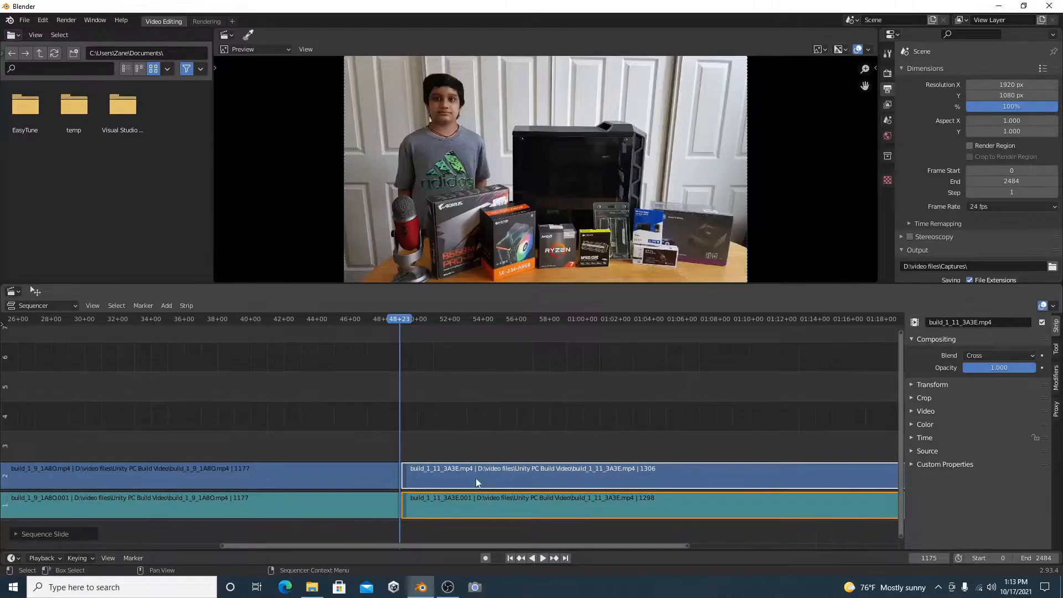
Play the sequence across the cut between the two clips to review the transition.
middle_click_drag(486, 454, 267, 403)
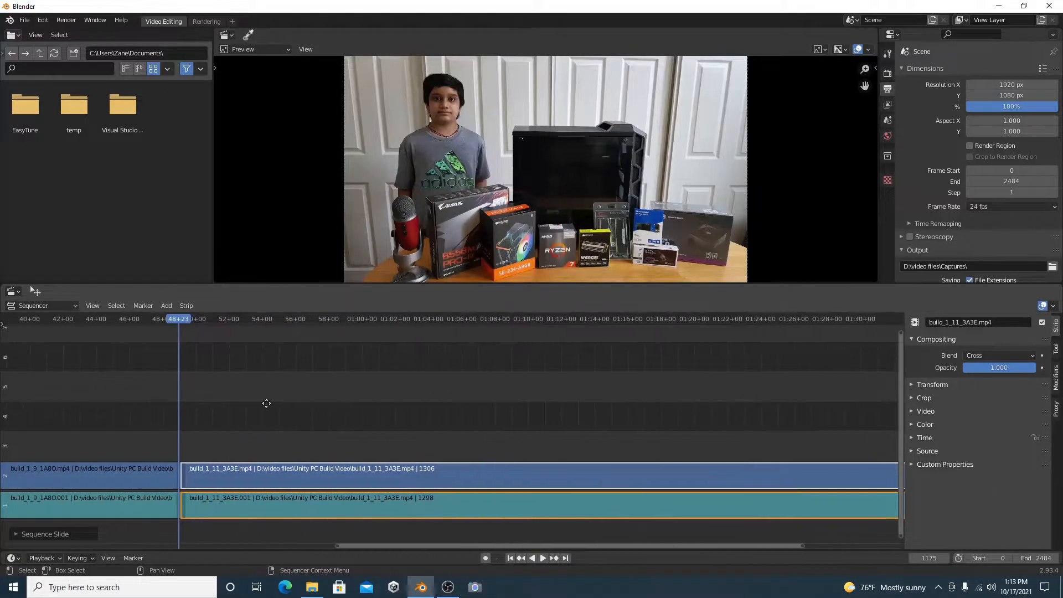
left_click(131, 320)
key("space")
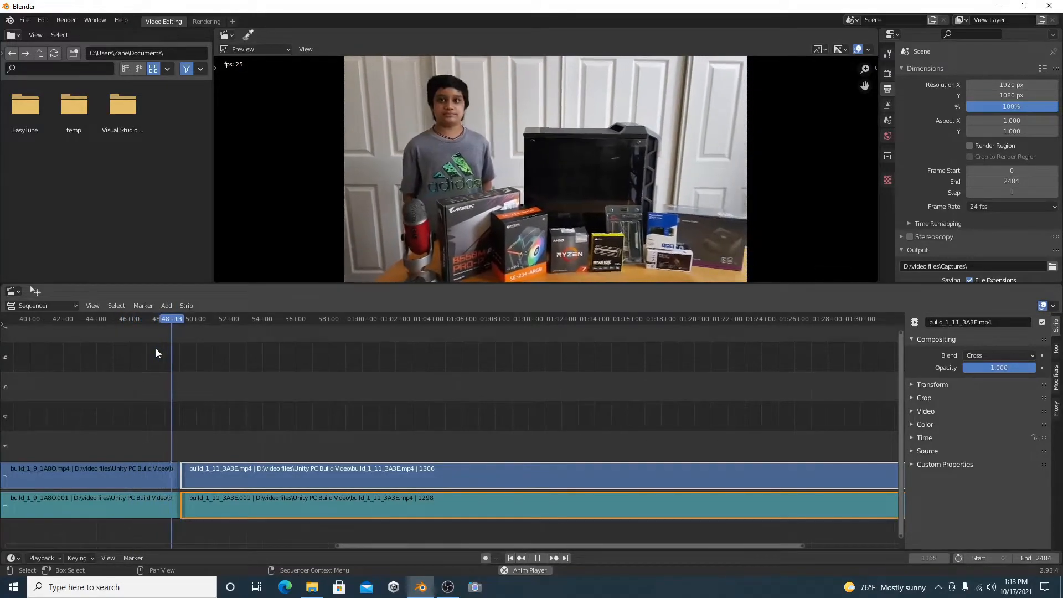
key("space")
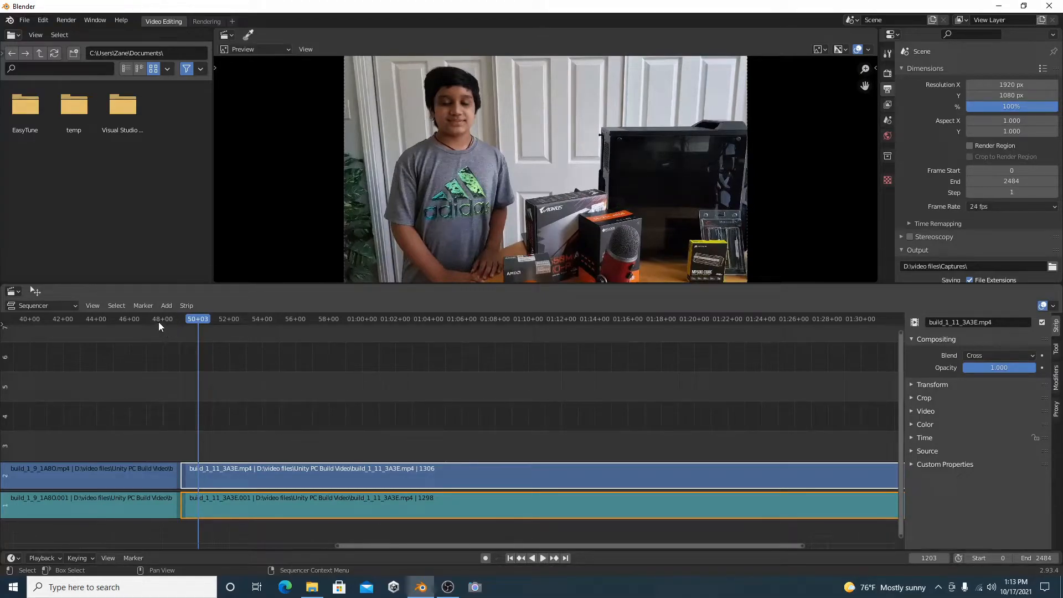
Add a fade from the current frame, 1149, to the end of the first clip's video strip.
left_click(159, 321)
middle_click_drag(201, 464, 294, 457)
left_click(254, 470)
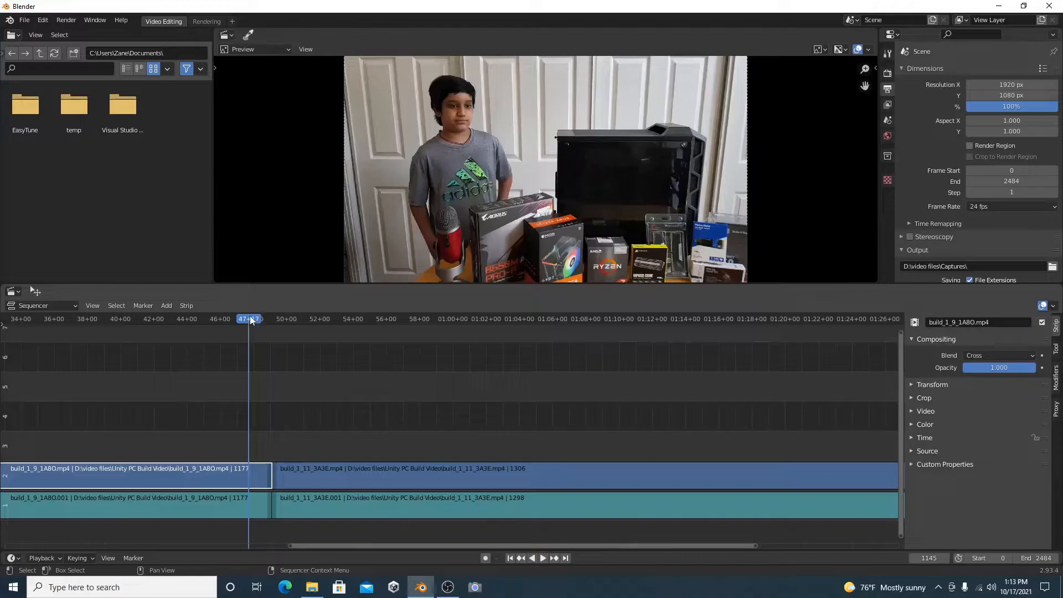
key("space")
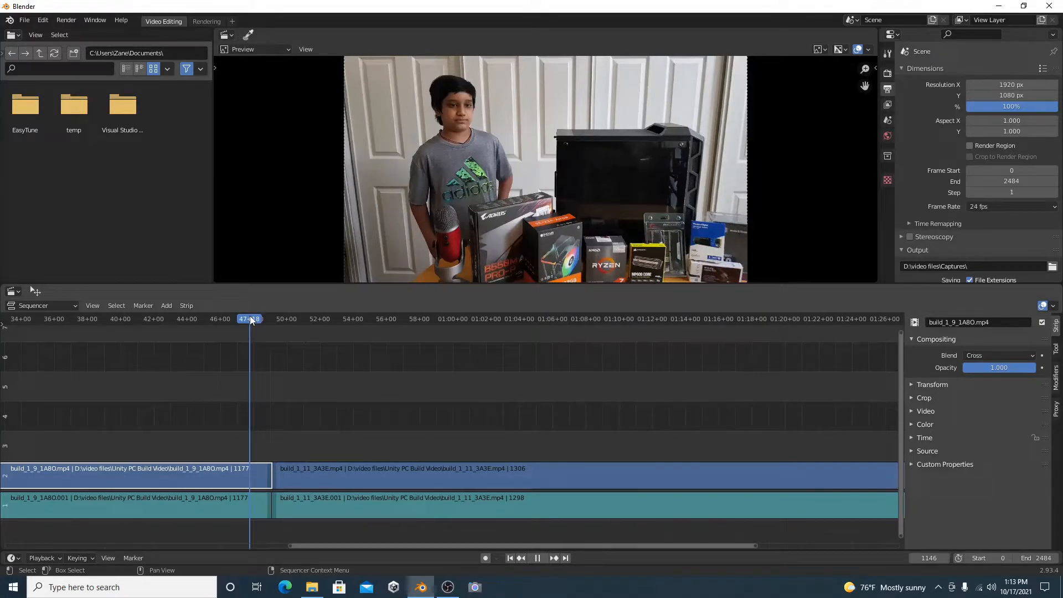
key("space")
right_click(224, 464)
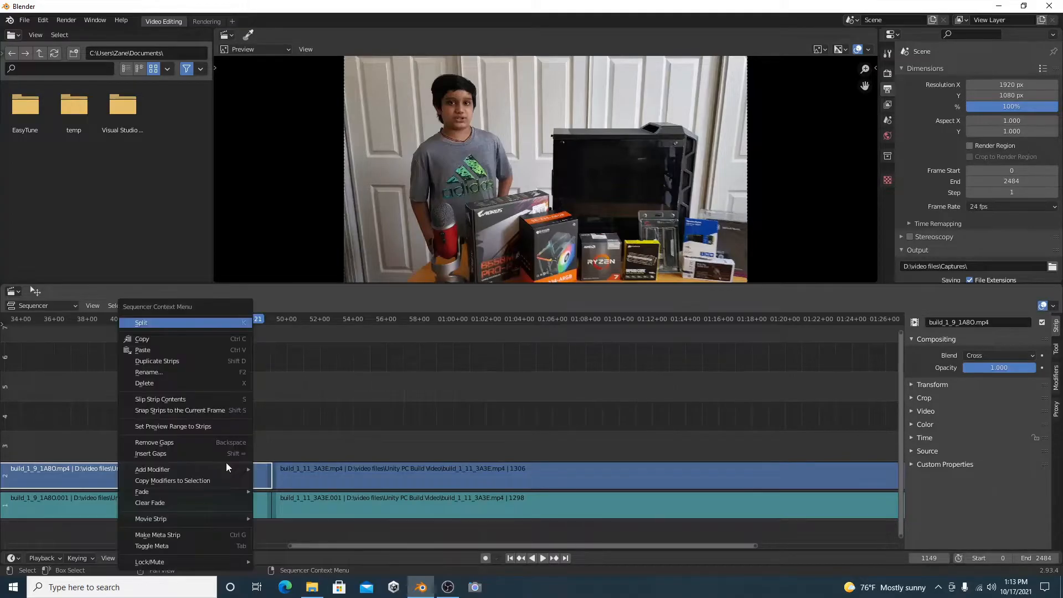
mouse_move(147, 493)
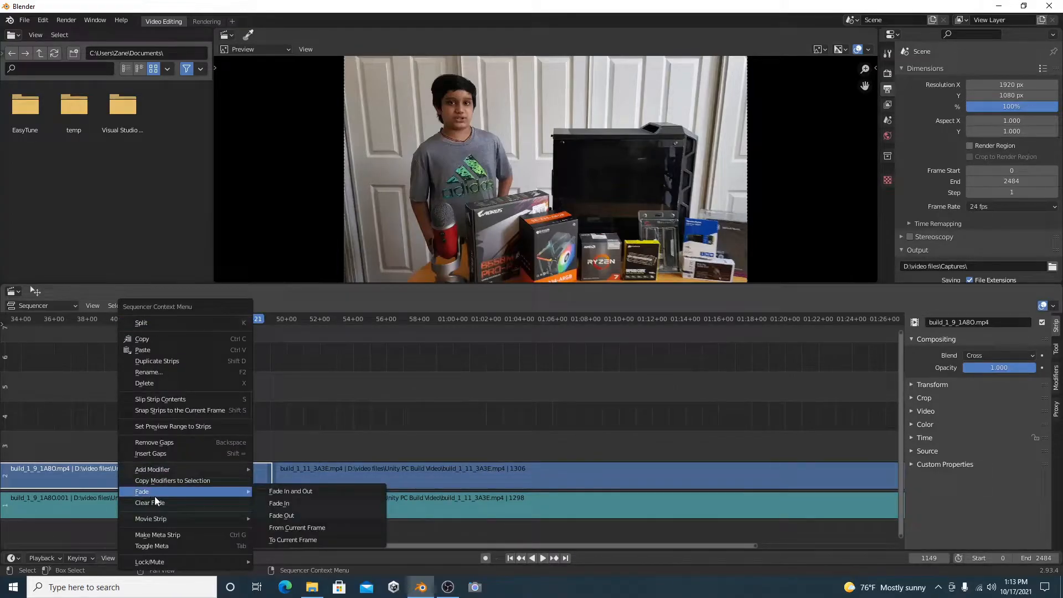
left_click(287, 528)
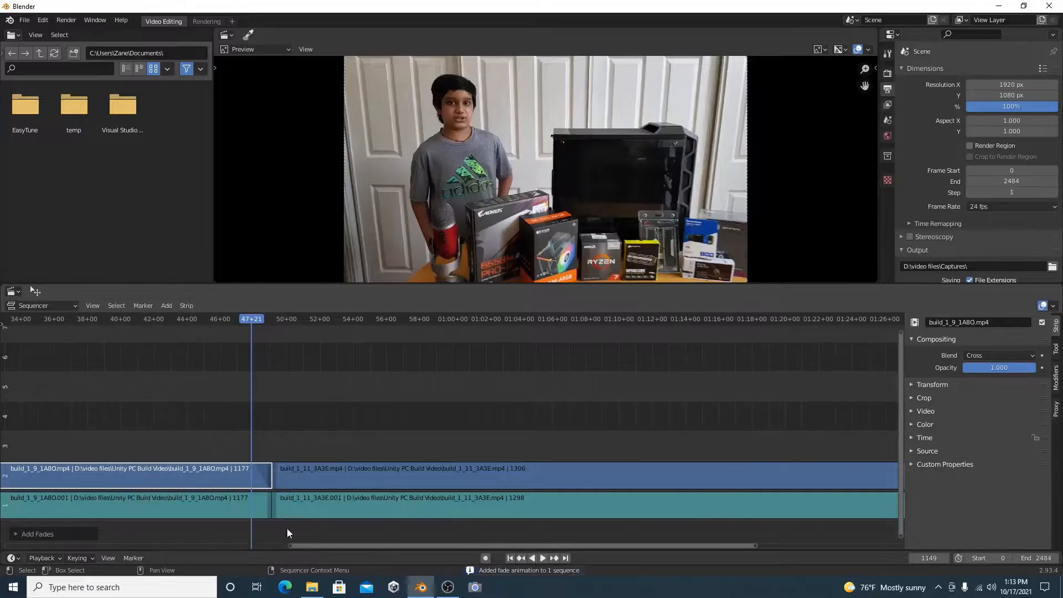
Add a fade up to the current frame, 1214, at the start of the second clip's video strip.
left_click(297, 320)
key("space")
key("Escape")
left_click(286, 472)
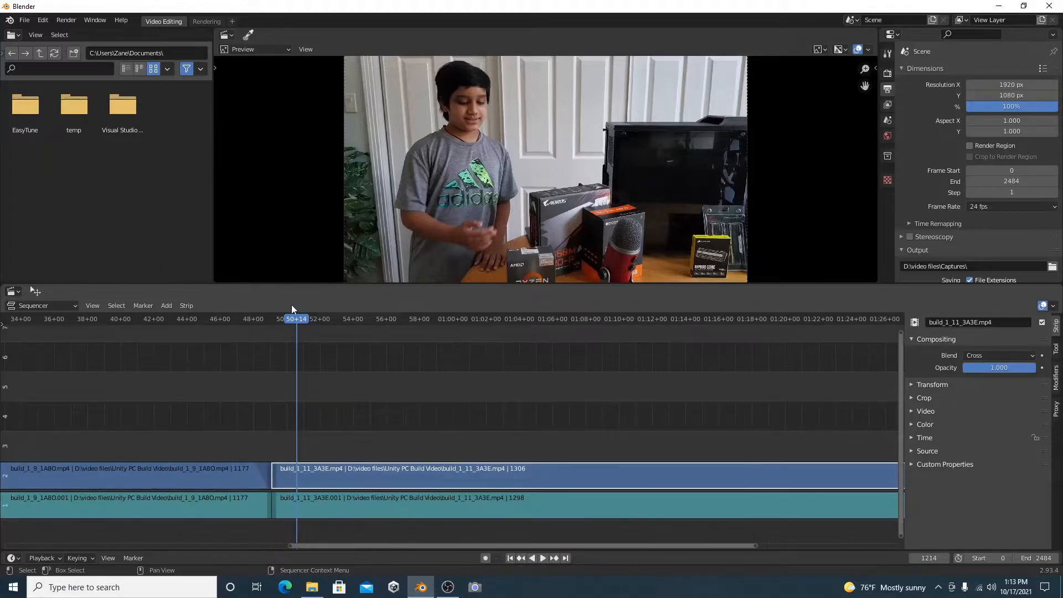
right_click(298, 461)
mouse_move(298, 461)
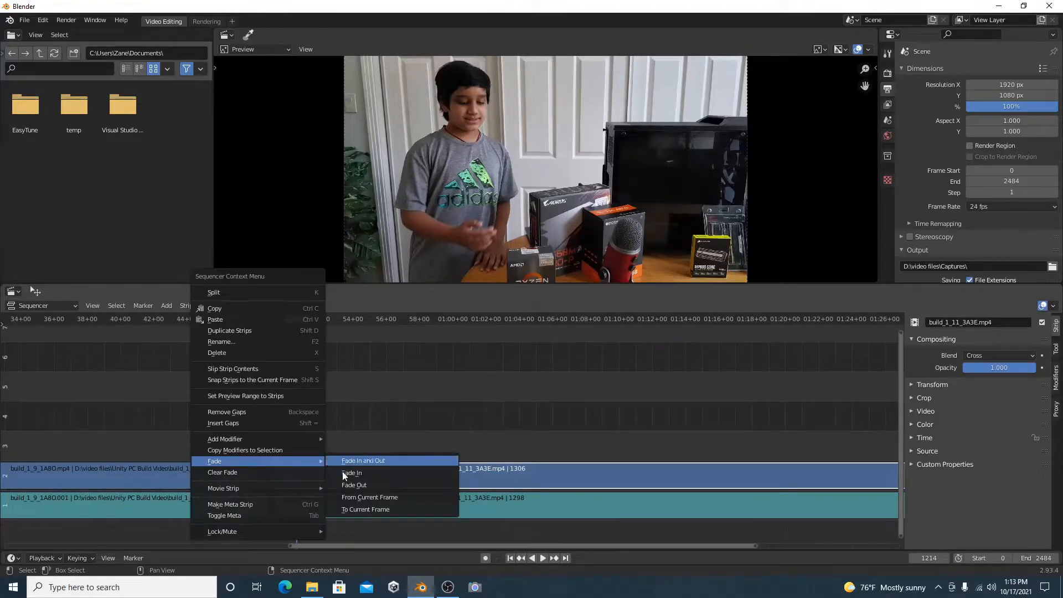
left_click(363, 505)
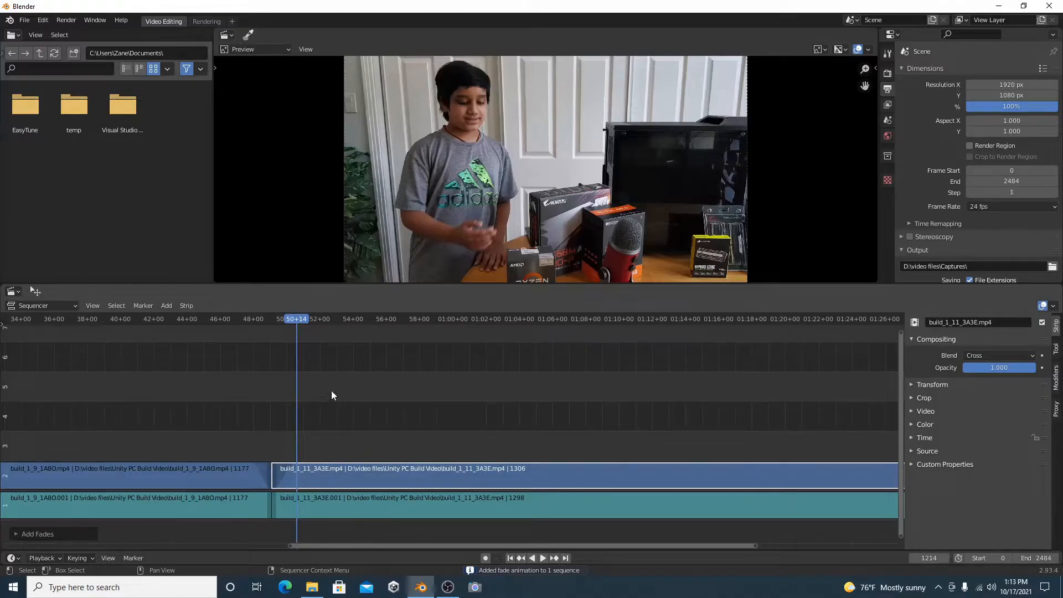
Play the faded transition from frame 1118 and check the preview at the cut on frame 1178.
left_click(230, 322)
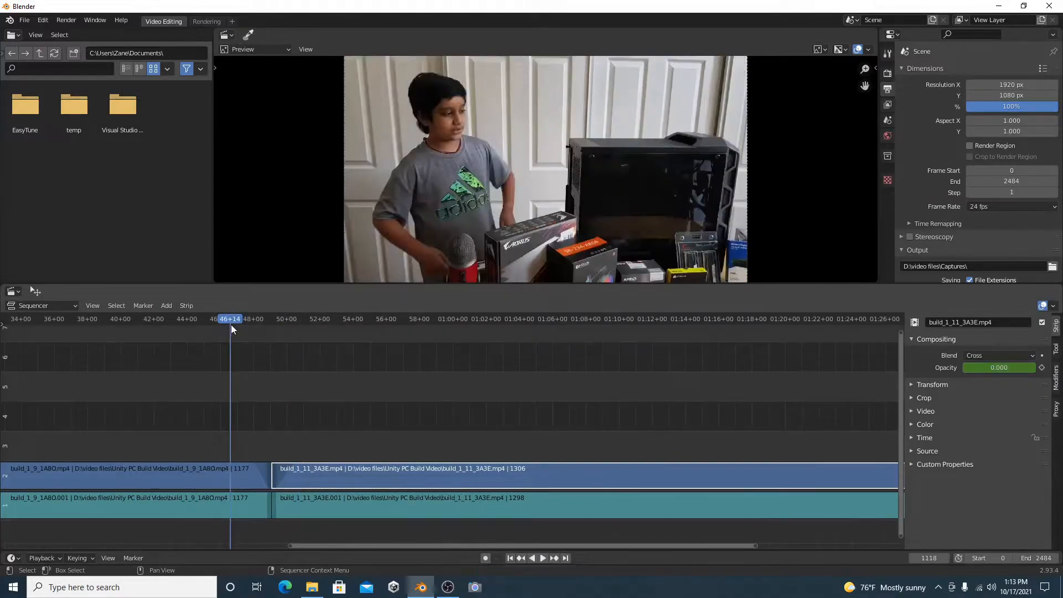
key("space")
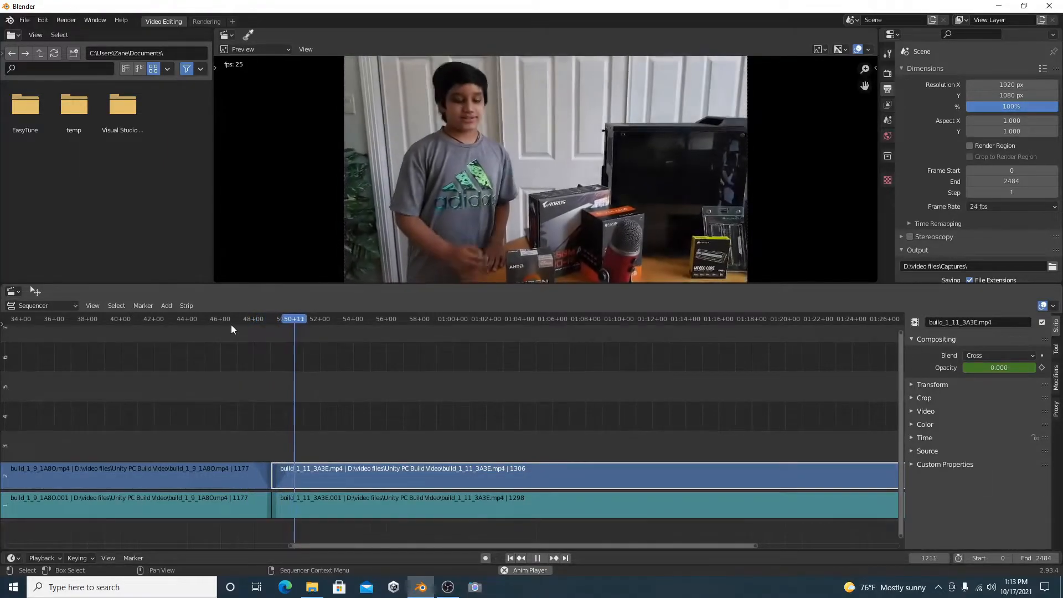
key("space")
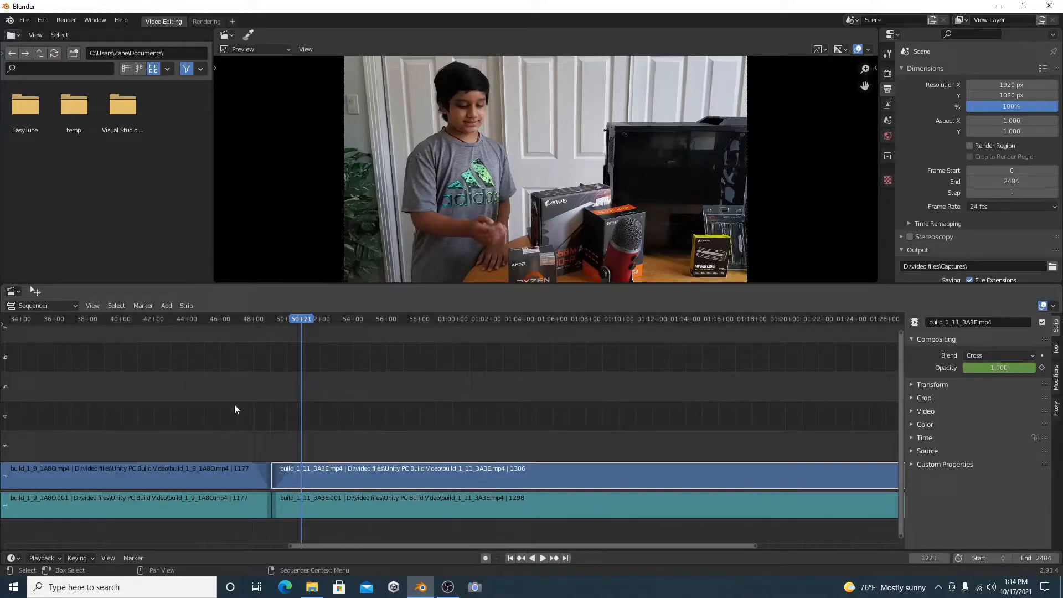
left_click_drag(266, 323, 271, 321)
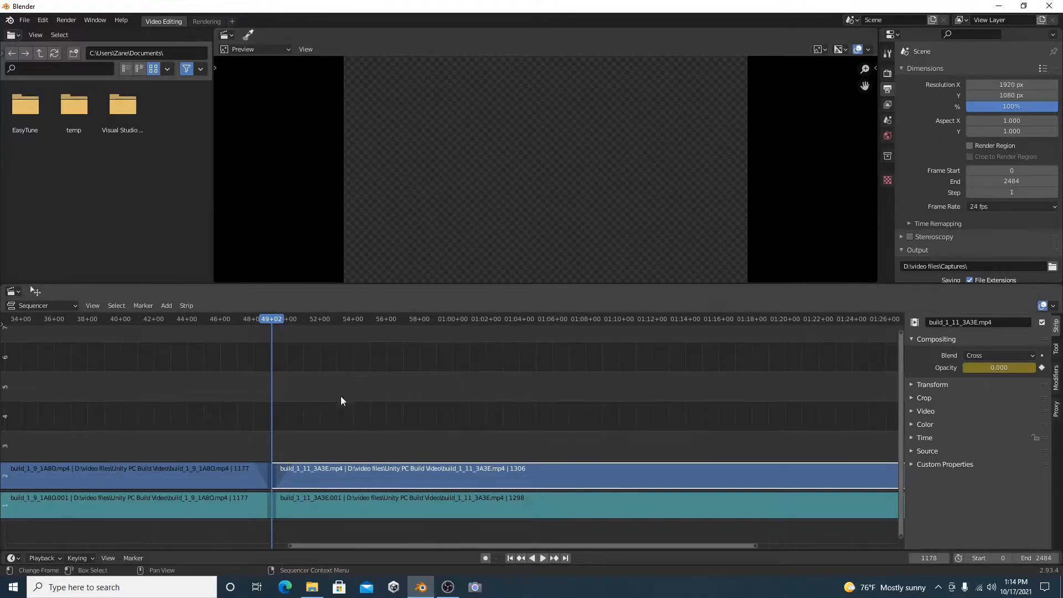
Move all video and audio strips of both clips up one channel so channel 1 is free.
left_click_drag(387, 420, 347, 420)
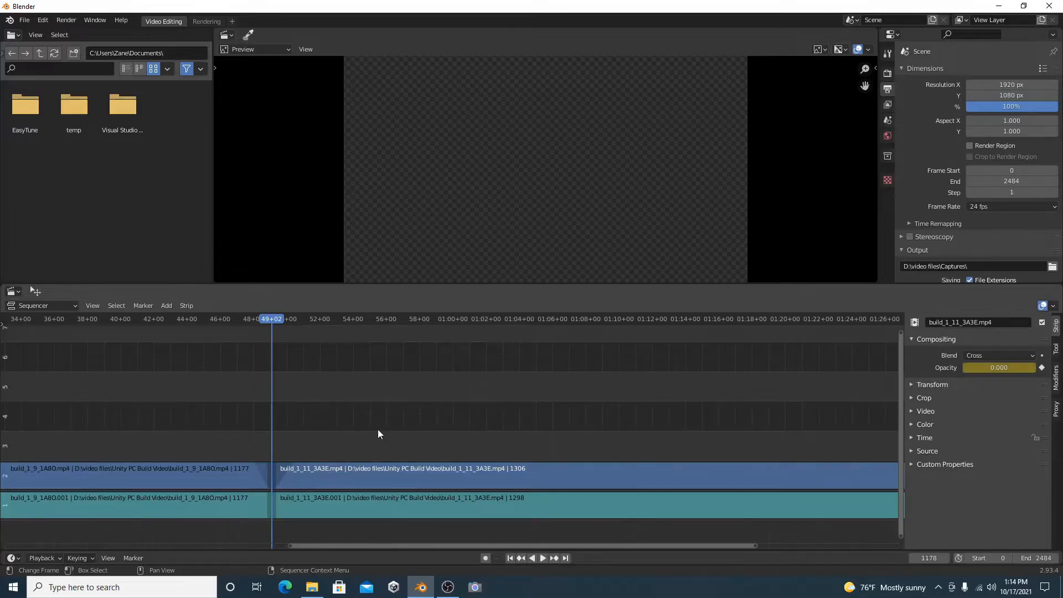
left_click_drag(312, 413, 213, 520)
key("g")
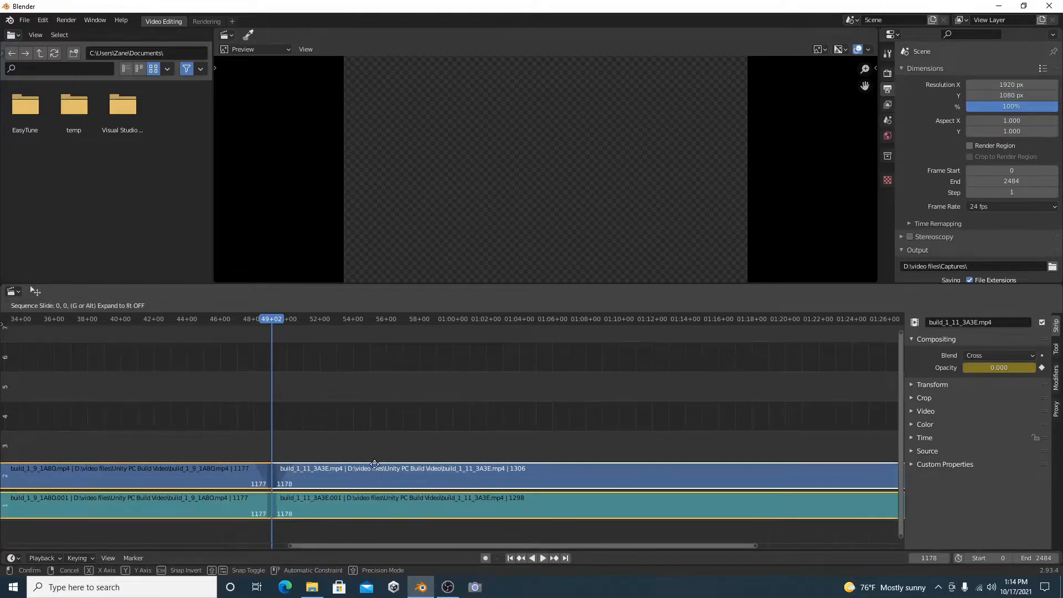
left_click(373, 448)
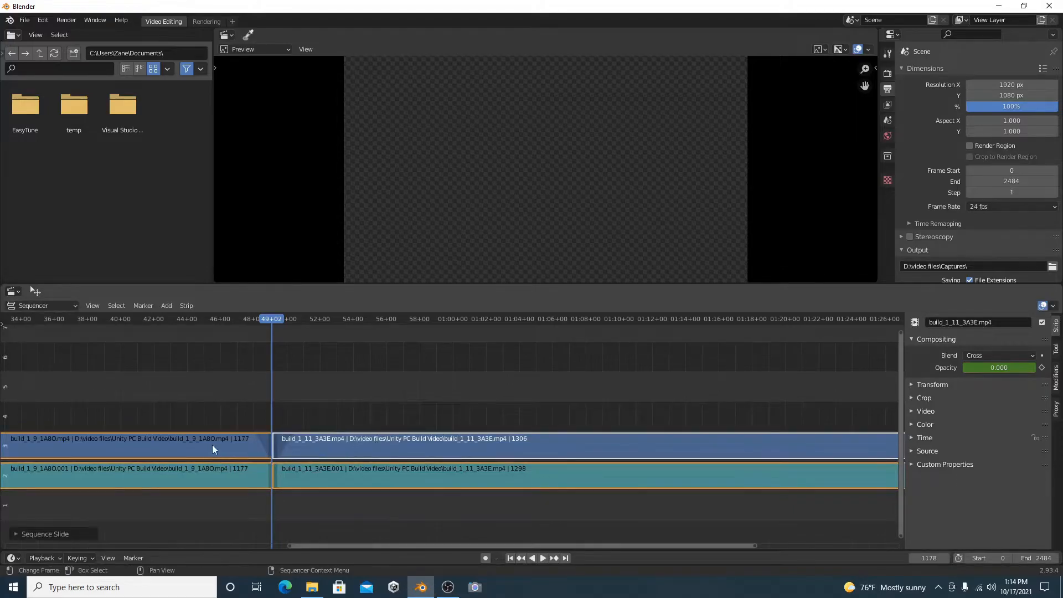
middle_click_drag(280, 475, 322, 466)
Add a black color strip on channel 1 and extend its start back to the beginning of the first clip.
left_click(333, 354)
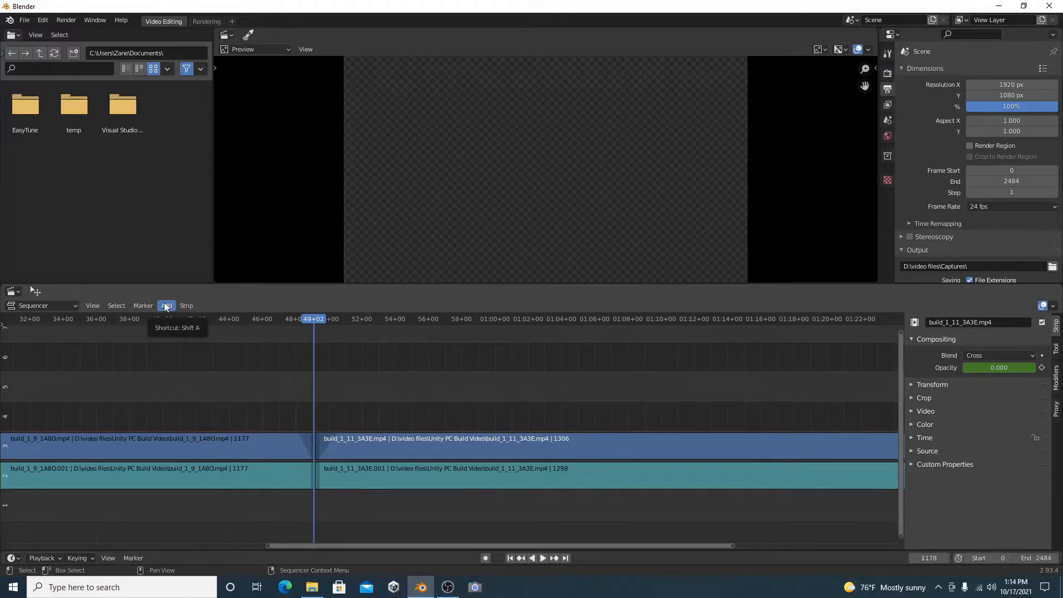
key("shift+a")
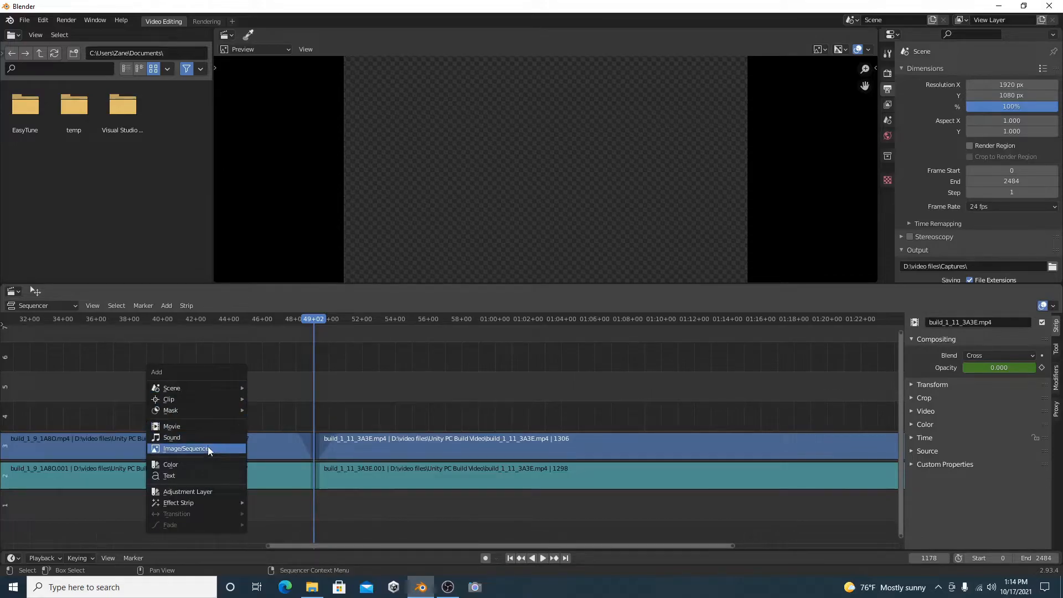
left_click(204, 463)
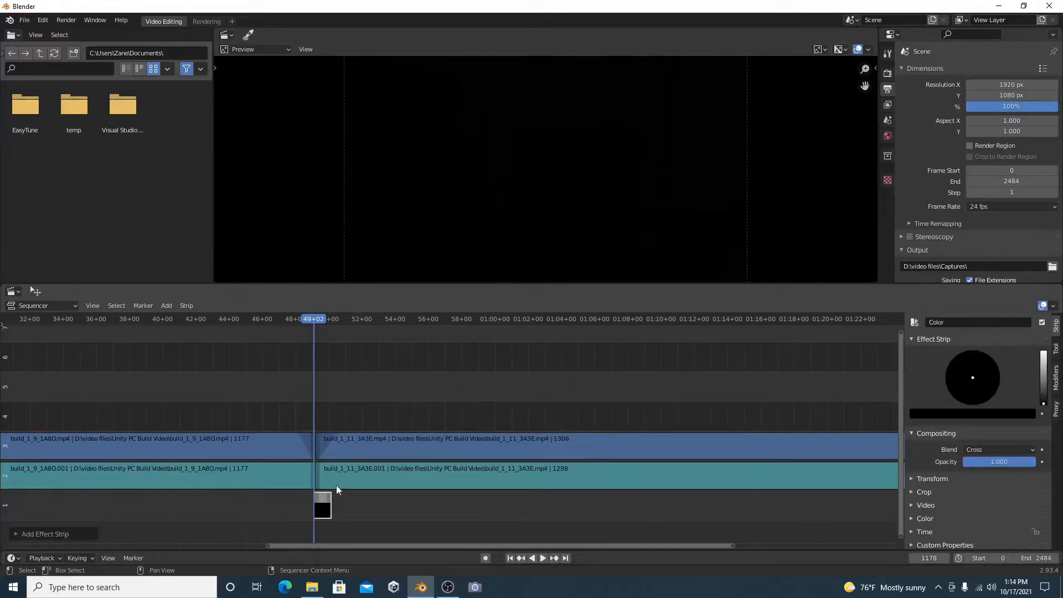
left_click_drag(315, 498, 239, 497)
middle_click_drag(219, 502, 799, 496)
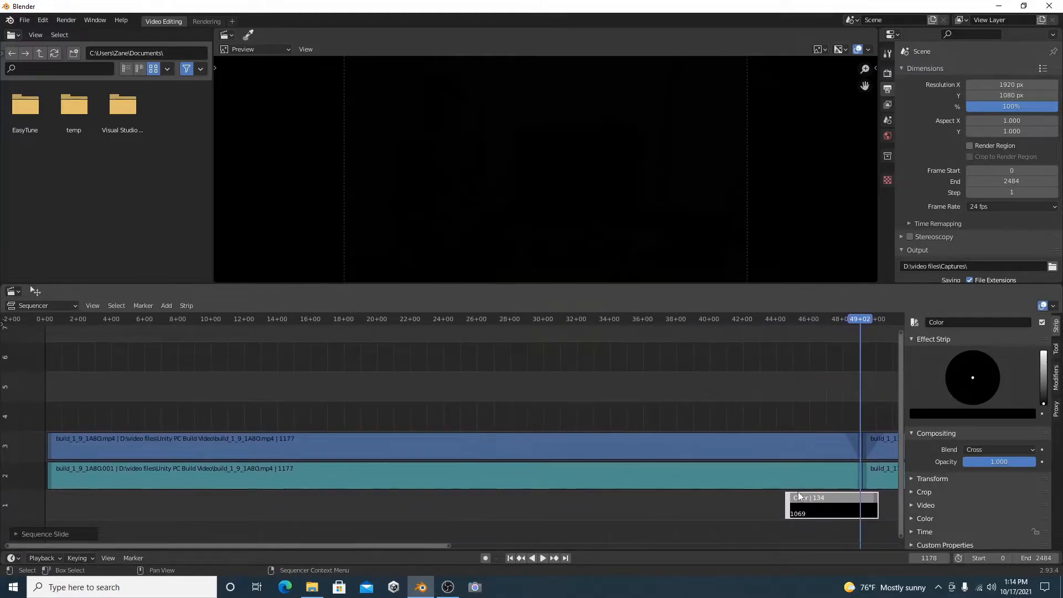
left_click_drag(789, 504, 49, 506)
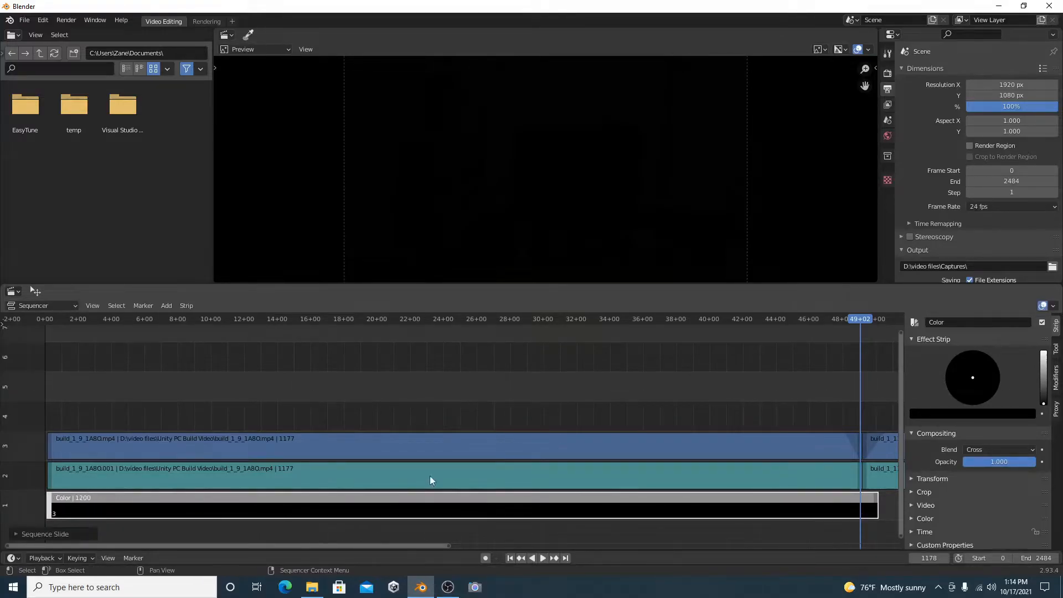
Extend the color strip's end to the end of the second clip's audio, about 2475 frames in total length.
scroll(400, 480, "right", 10, "ctrl")
left_click_drag(288, 505, 838, 491)
middle_click_drag(838, 491, 908, 327)
Play the faded transition over the black background from frame 1126 to frame 1216.
left_click(313, 318)
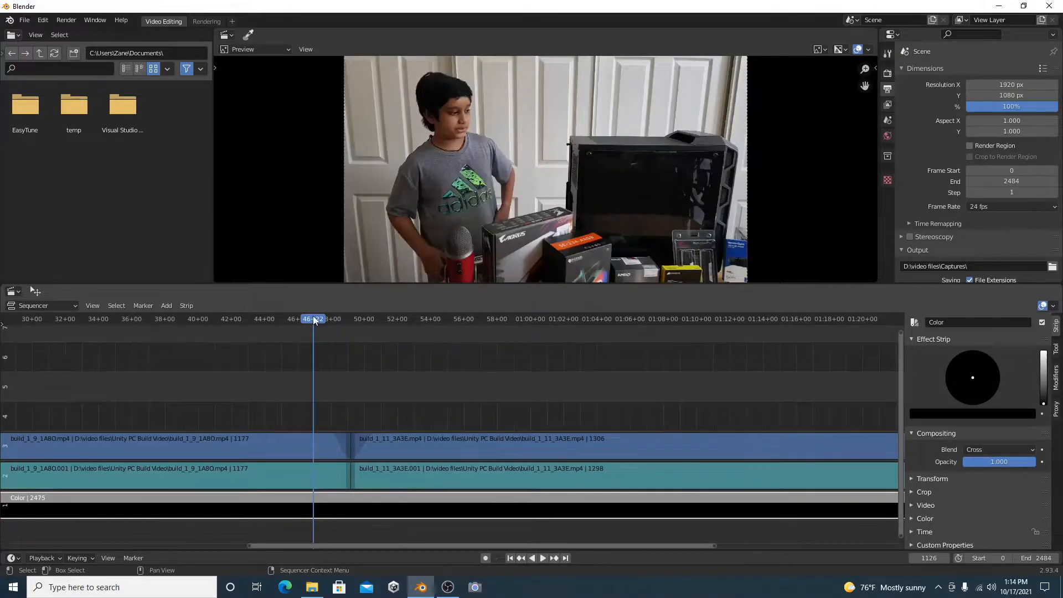
key("space")
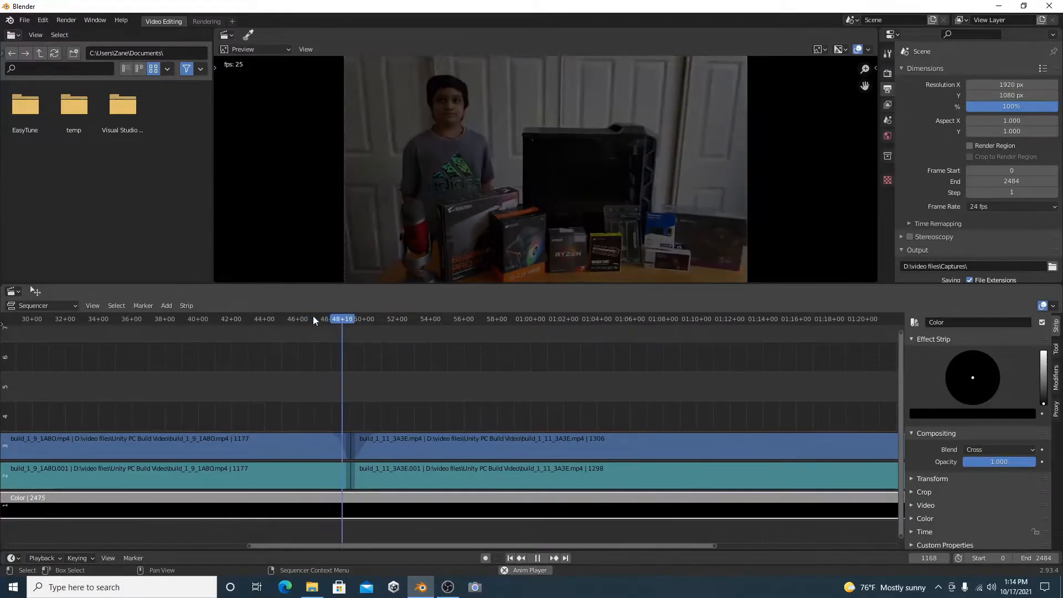
key("space")
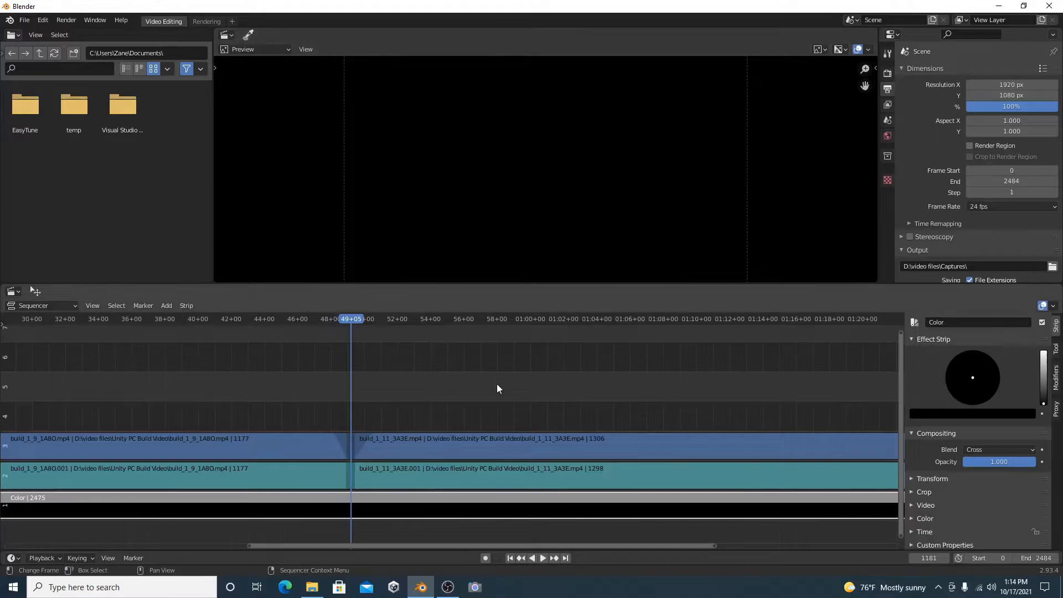
key("space")
key("space")
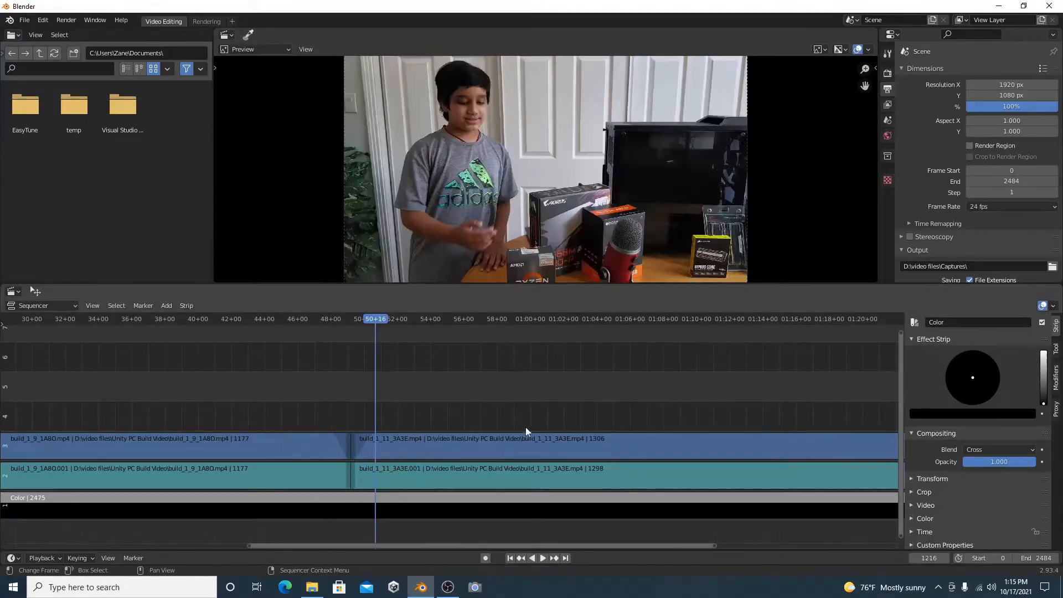
Set the scene's end frame to 2591 to leave room after the second clip.
middle_click_drag(565, 429, 636, 494)
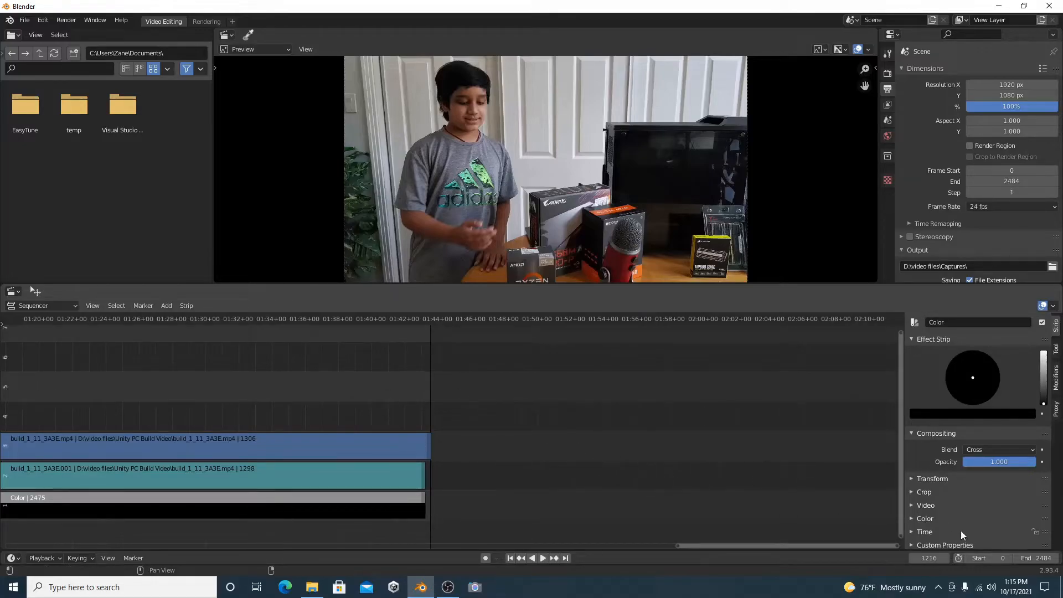
left_click_drag(1037, 558, 1058, 557)
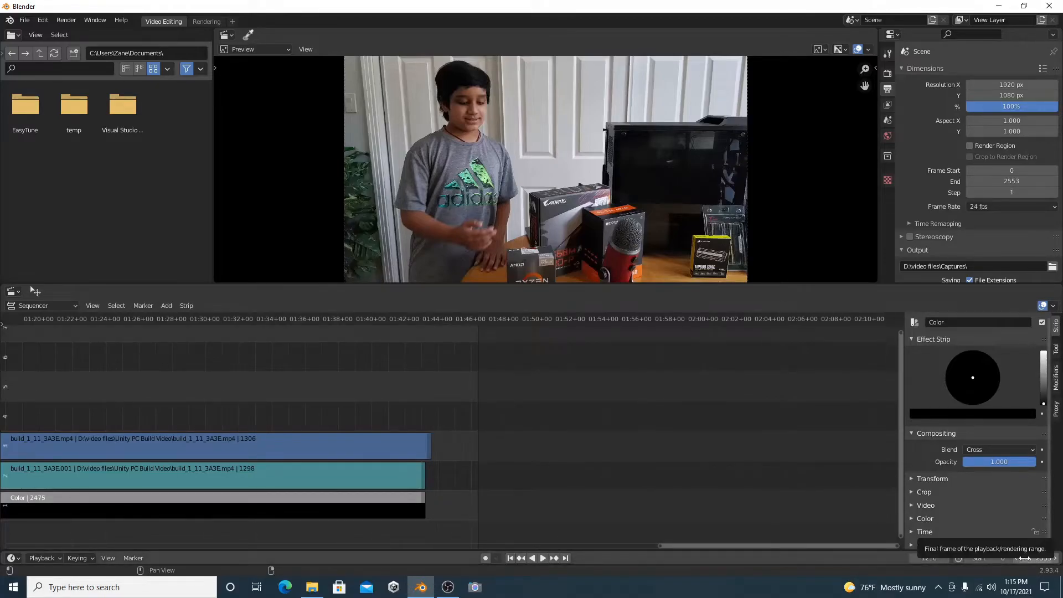
left_click_drag(1037, 559, 1051, 558)
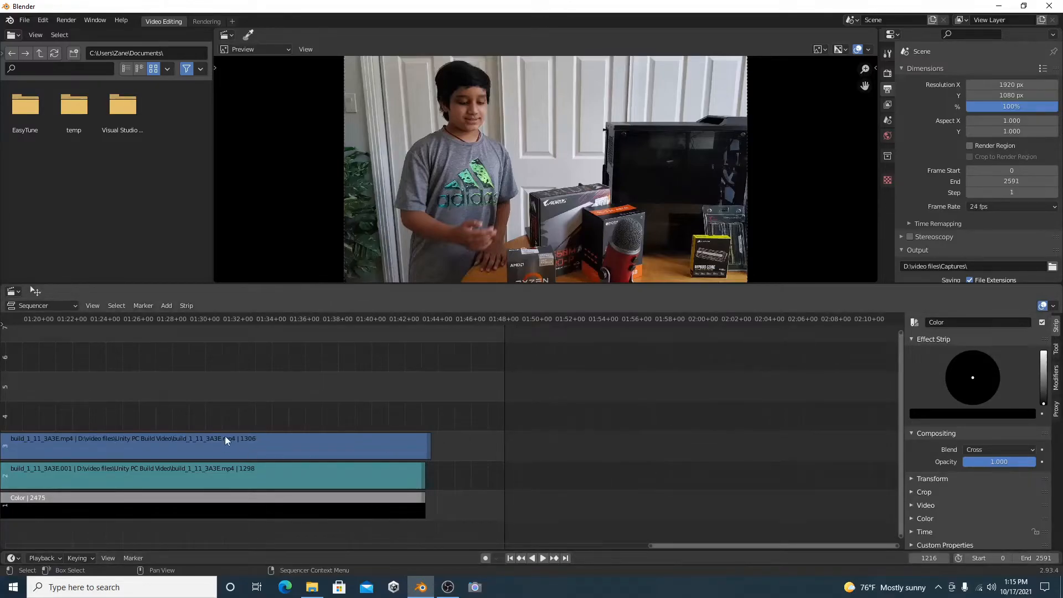
Add a text strip on channel 4 and move it along toward the end of the second clip.
key("shift+a")
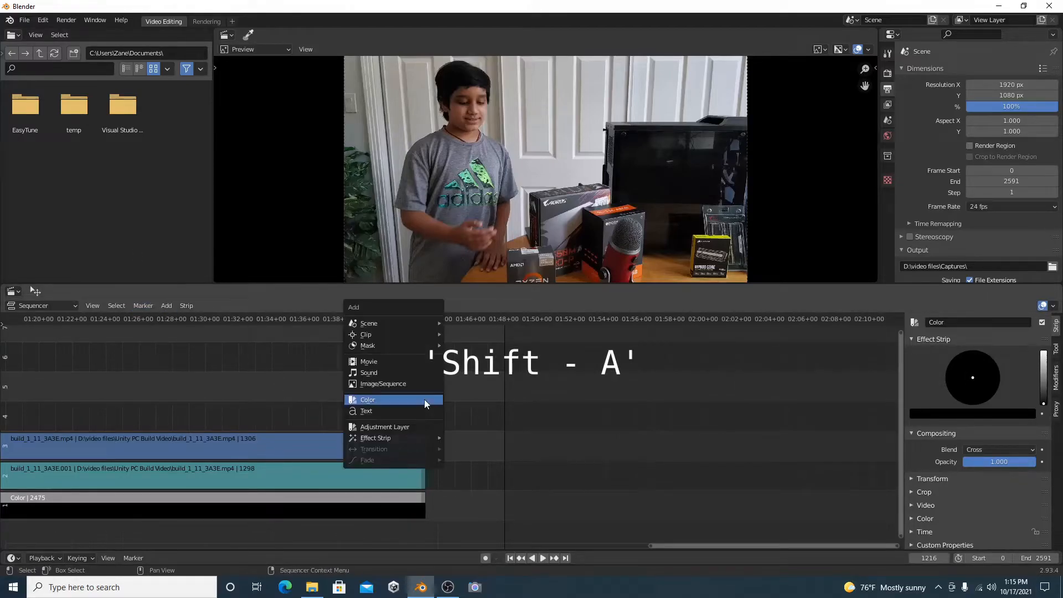
left_click(419, 412)
middle_click_drag(420, 419, 297, 549)
left_click(350, 417)
left_click_drag(347, 417, 848, 417)
middle_click_drag(848, 417, 104, 359)
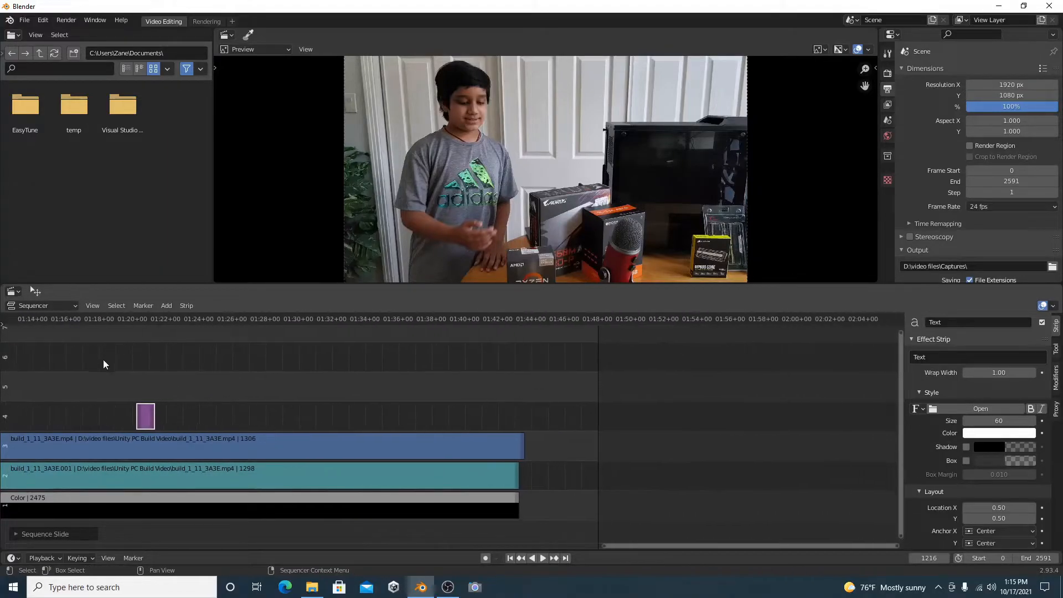
Place the text strip directly after the second clip's video and extend its end to frame 2591, about 108 frames long.
left_click_drag(140, 416, 446, 396)
key("ctrl+z")
left_click_drag(144, 414, 532, 420)
key("ctrl+z")
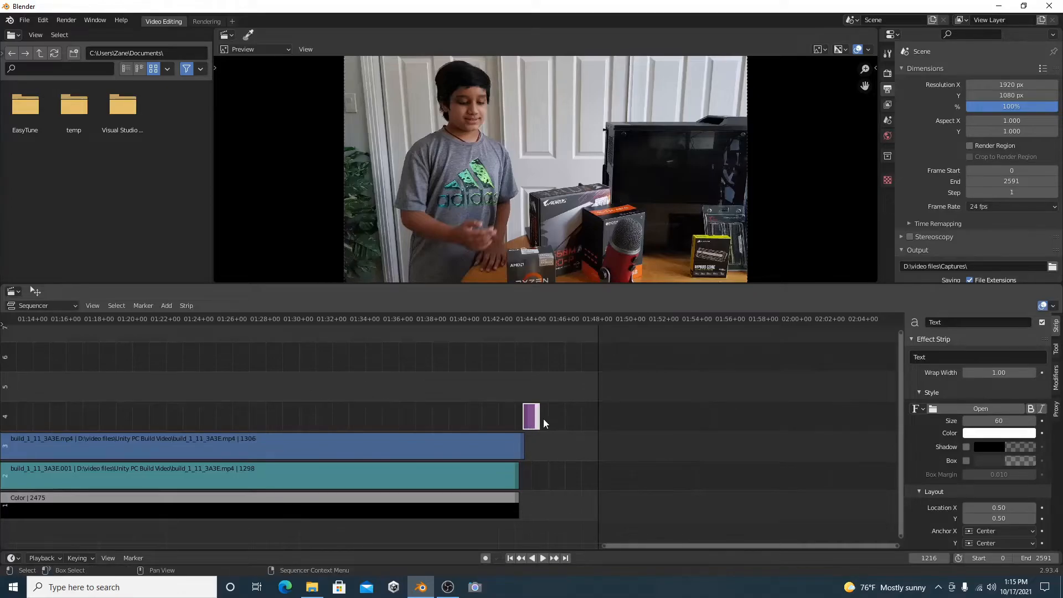
left_click_drag(538, 417, 597, 417)
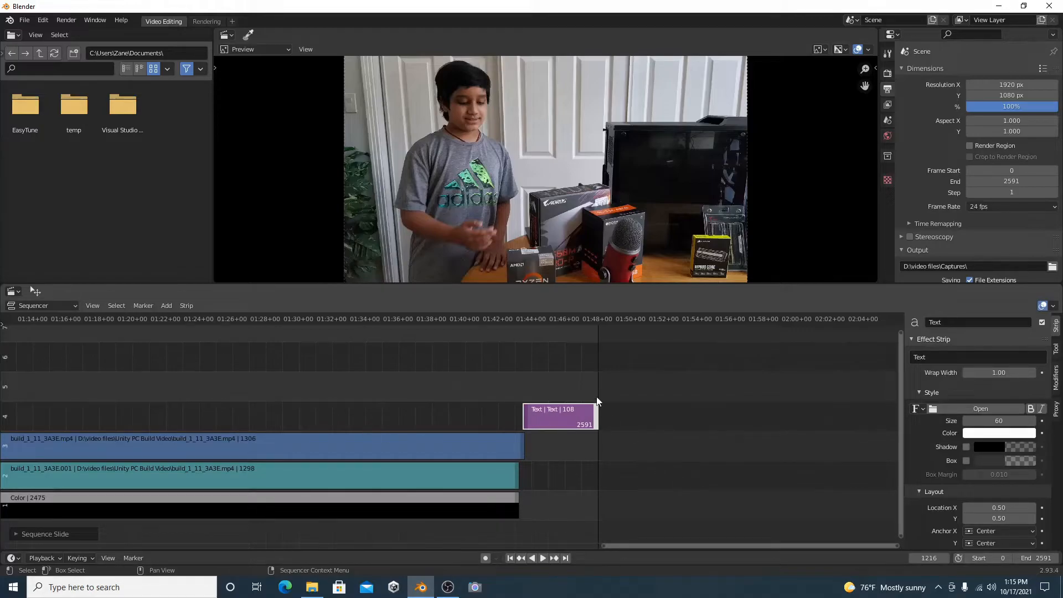
Play from near the end of the second clip into the text strip, stopping at frame 2502.
left_click_drag(517, 318, 505, 315)
key("space")
key("space")
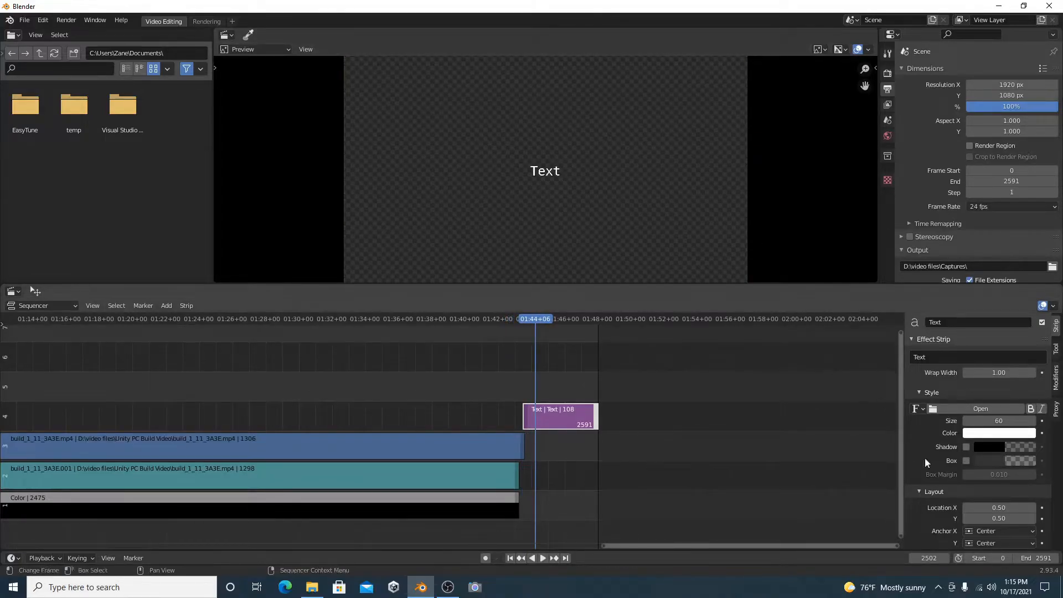
Change the text strip's content to "Thanks for Watching!".
left_click(927, 357)
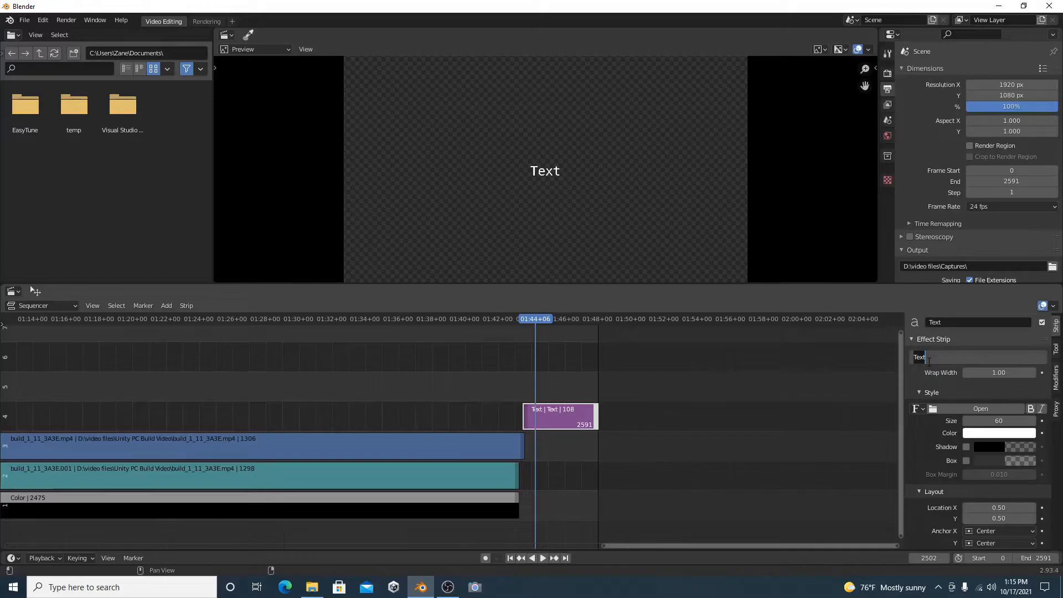
type("Thanks for Watching!")
key("Return")
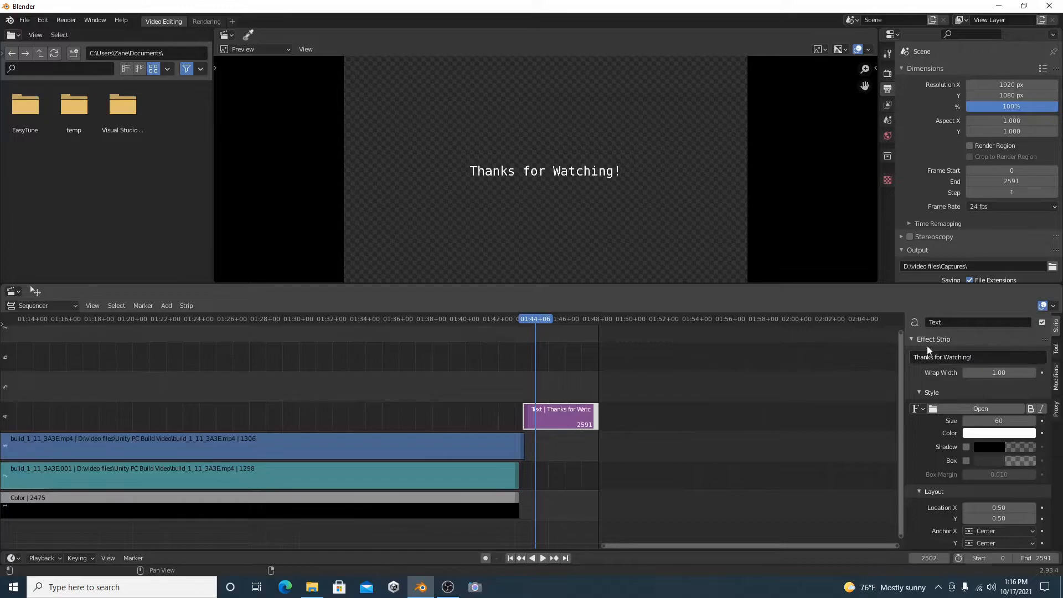